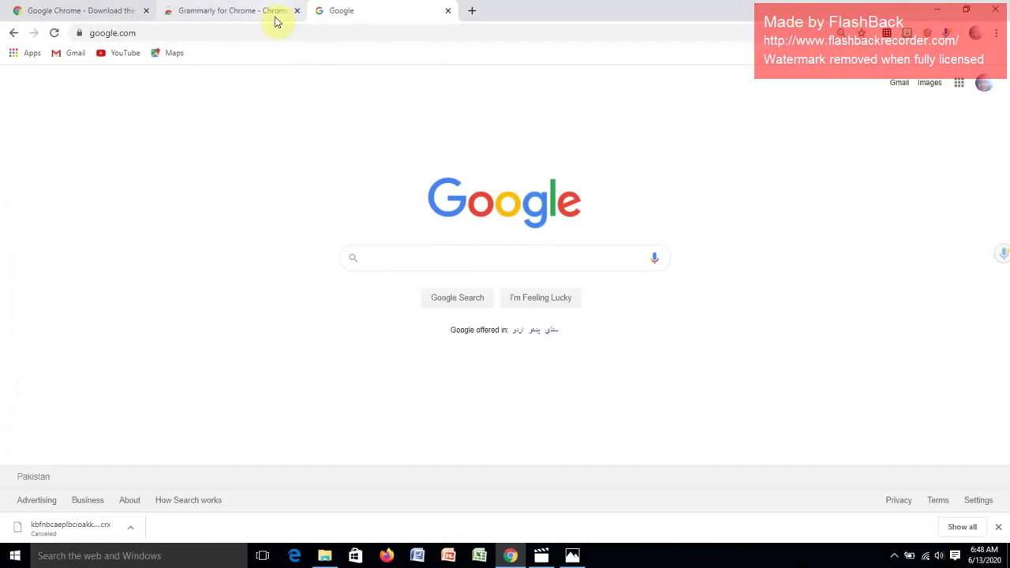
# Go to explee.com/dashboard and log in with the saved credentials.
pyautogui.click(275, 32)
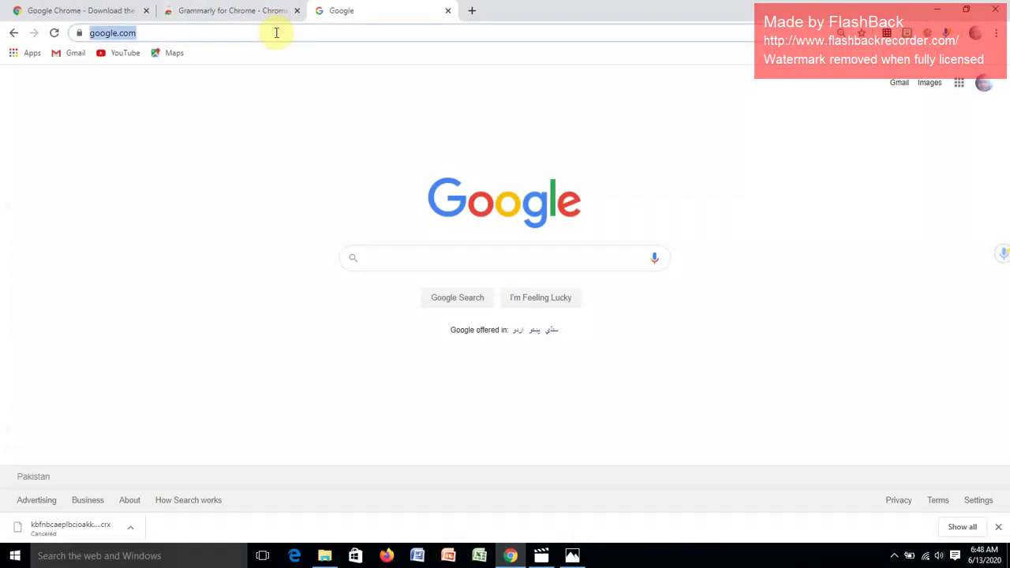
pyautogui.write('explee.com/dashboard')
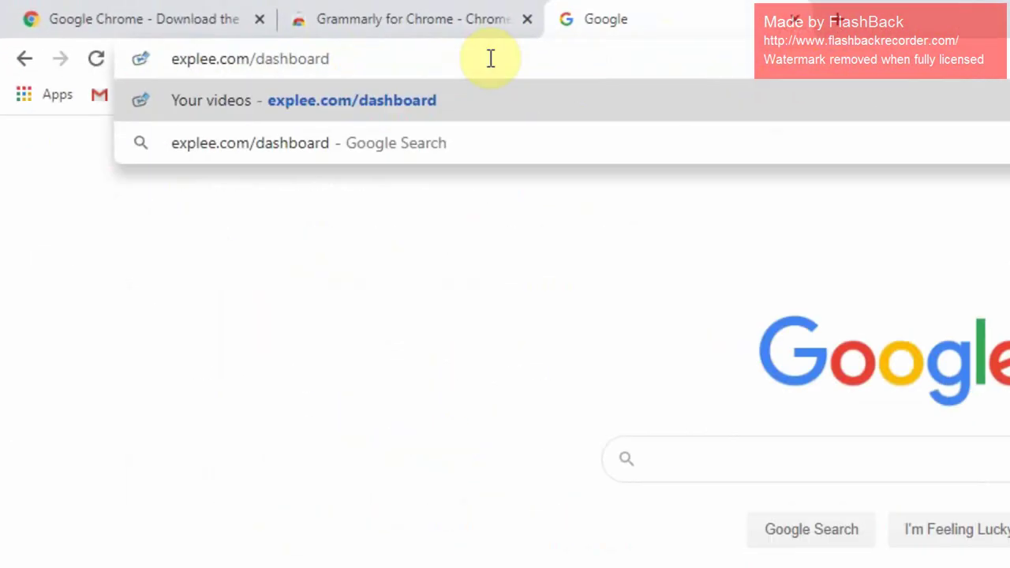
pyautogui.press('Return')
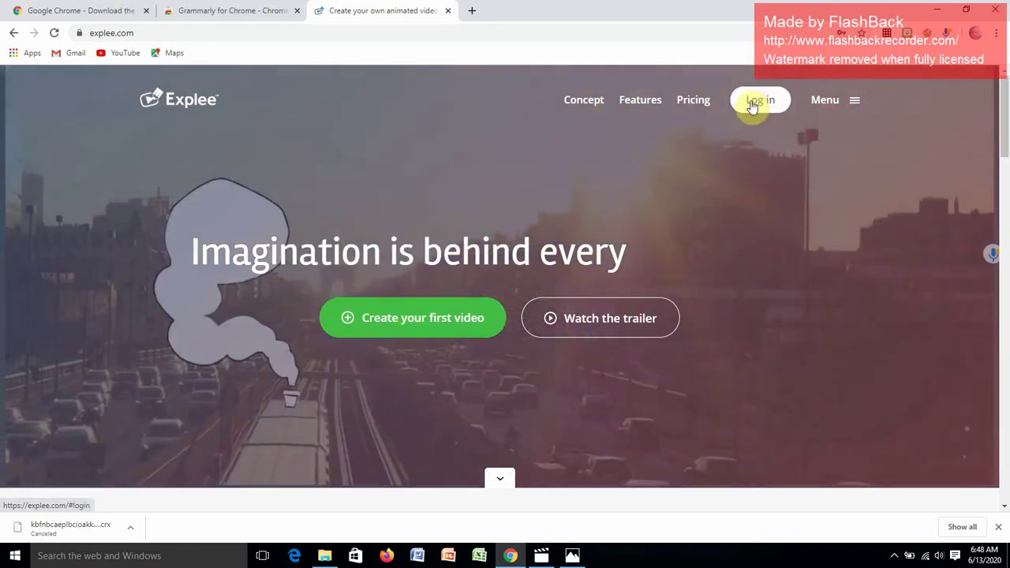
pyautogui.click(752, 102)
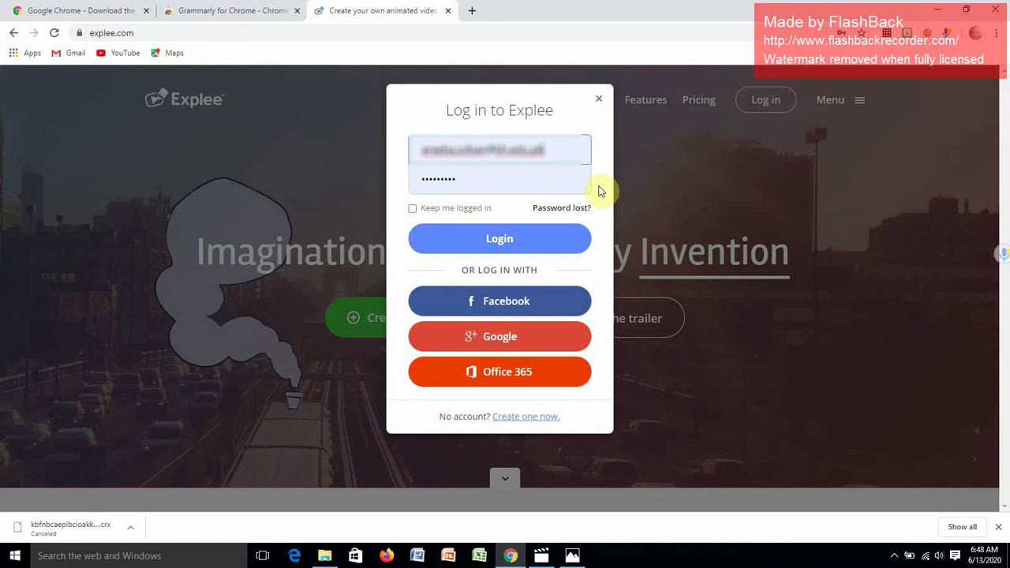
pyautogui.click(521, 242)
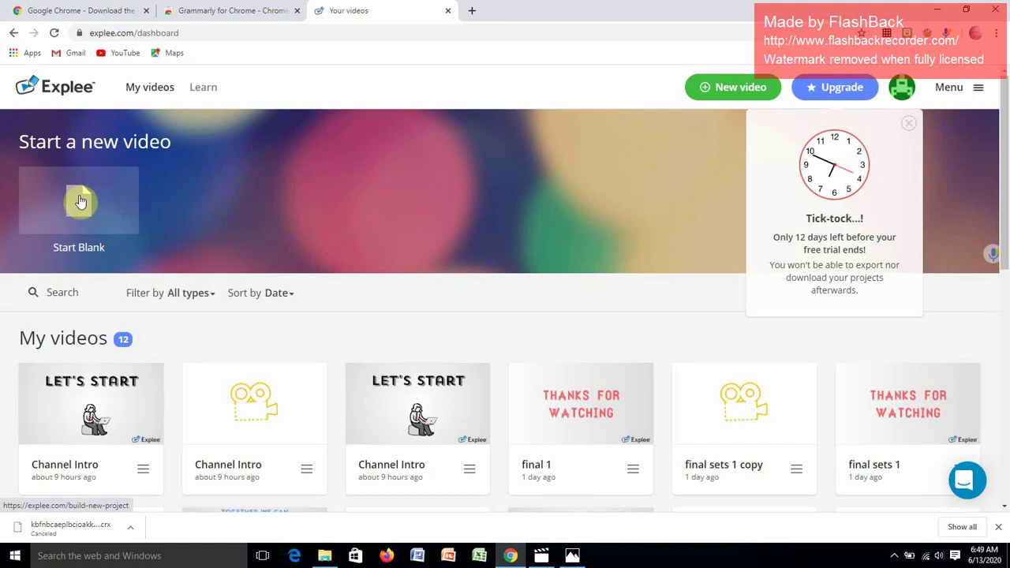
# Start a new video from the Start Blank tile.
pyautogui.click(80, 202)
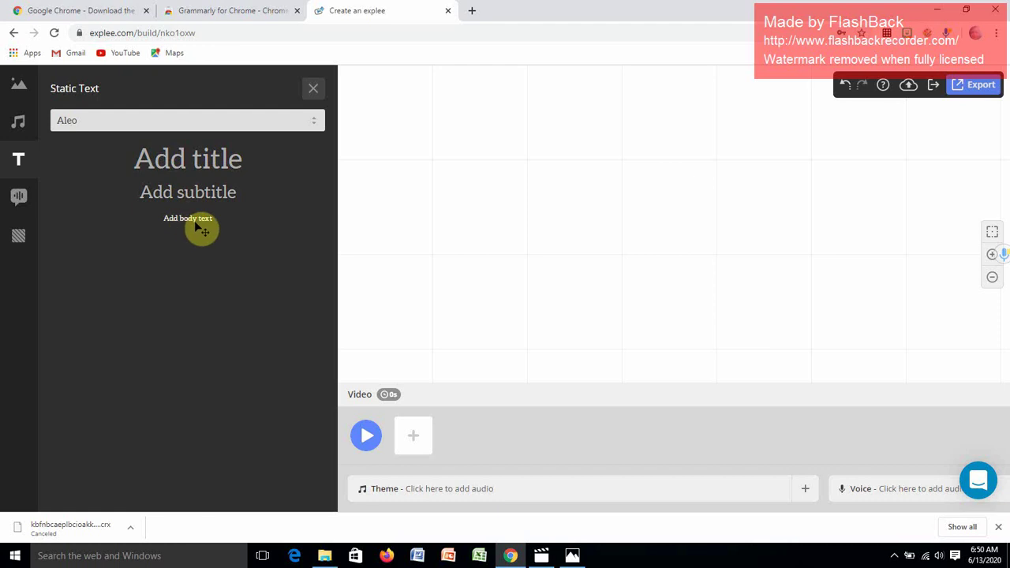
# Add a title reading '3D Shapes' and set its size to 20px.
pyautogui.click(203, 162)
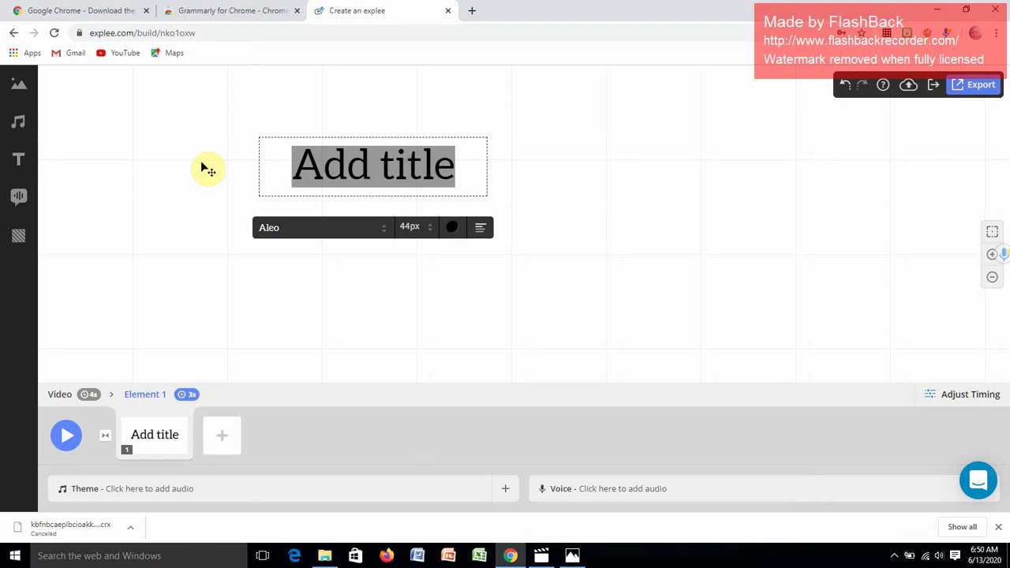
pyautogui.write('3D Shapes')
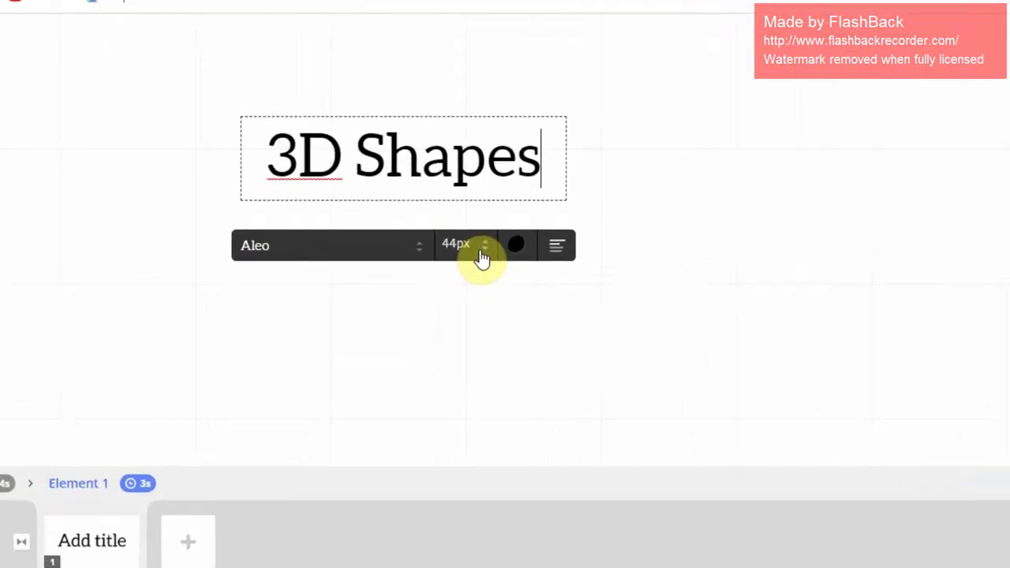
pyautogui.click(483, 257)
pyautogui.scroll(-3, 563, 394)
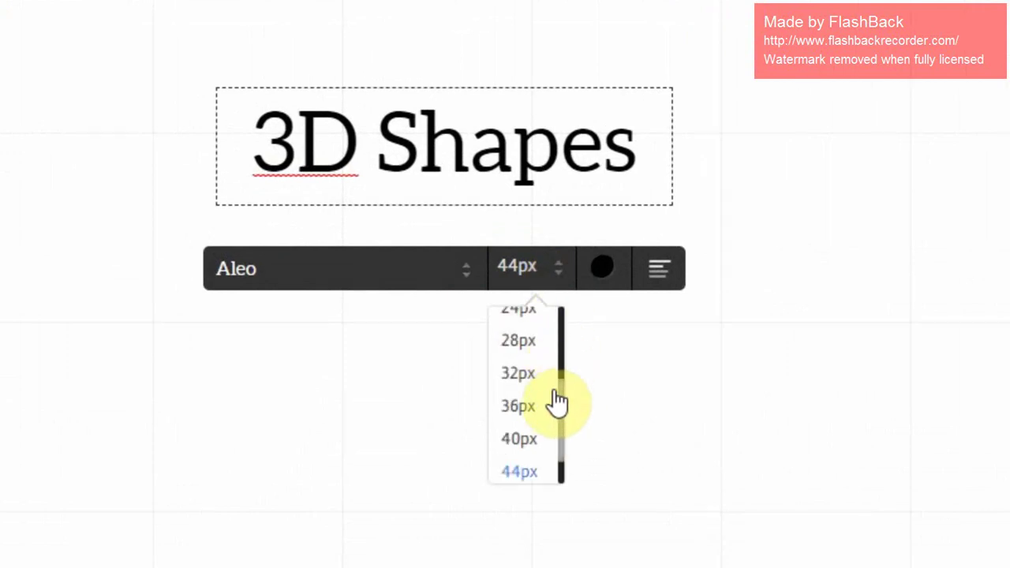
pyautogui.click(559, 367)
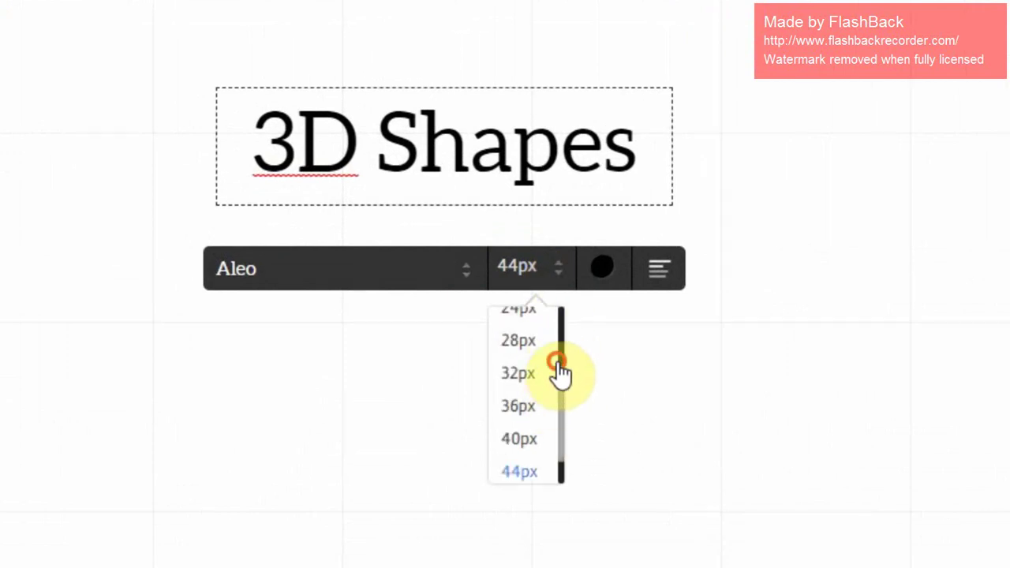
pyautogui.click(564, 398)
pyautogui.scroll(1, 566, 395)
pyautogui.click(563, 374)
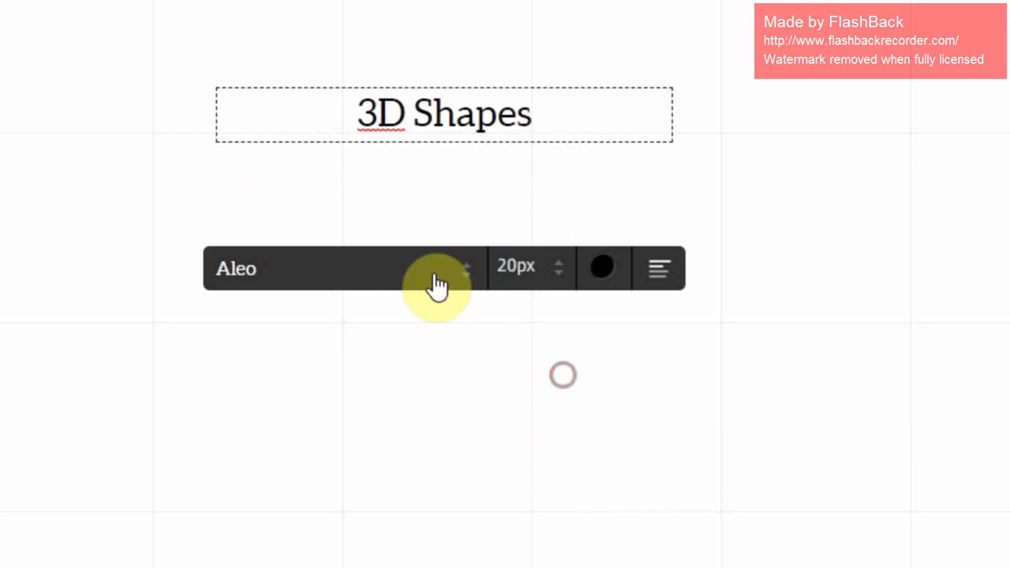
# Change the title font to Trendhmsansfour and finish editing the text.
pyautogui.click(435, 284)
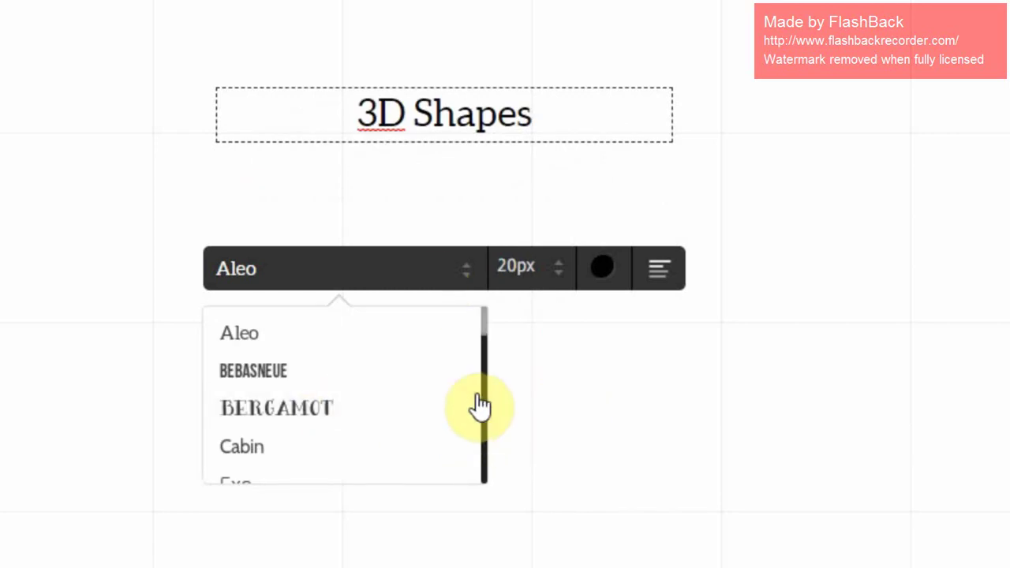
pyautogui.click(481, 332)
pyautogui.scroll(-3, 486, 368)
pyautogui.moveTo(485, 361); pyautogui.dragTo(481, 475)
pyautogui.click(435, 418)
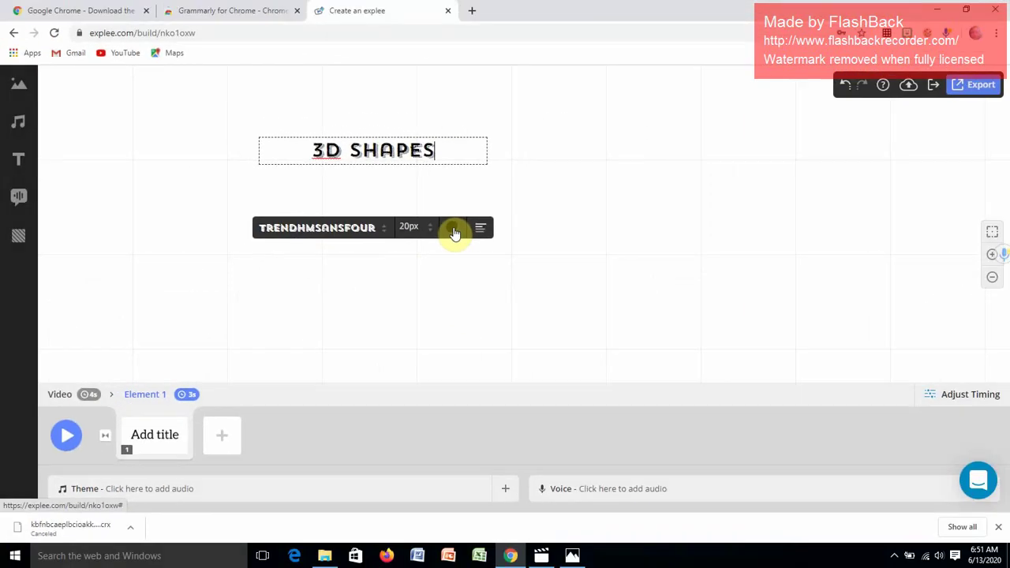
pyautogui.click(470, 202)
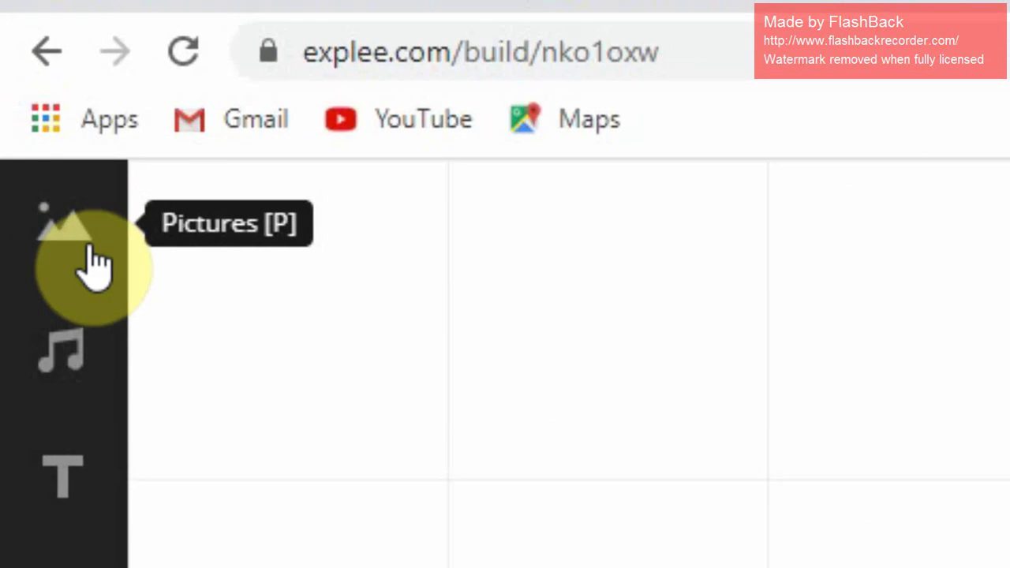
# Find the cylinder picture among the shapes and place it just below the title.
pyautogui.click(93, 264)
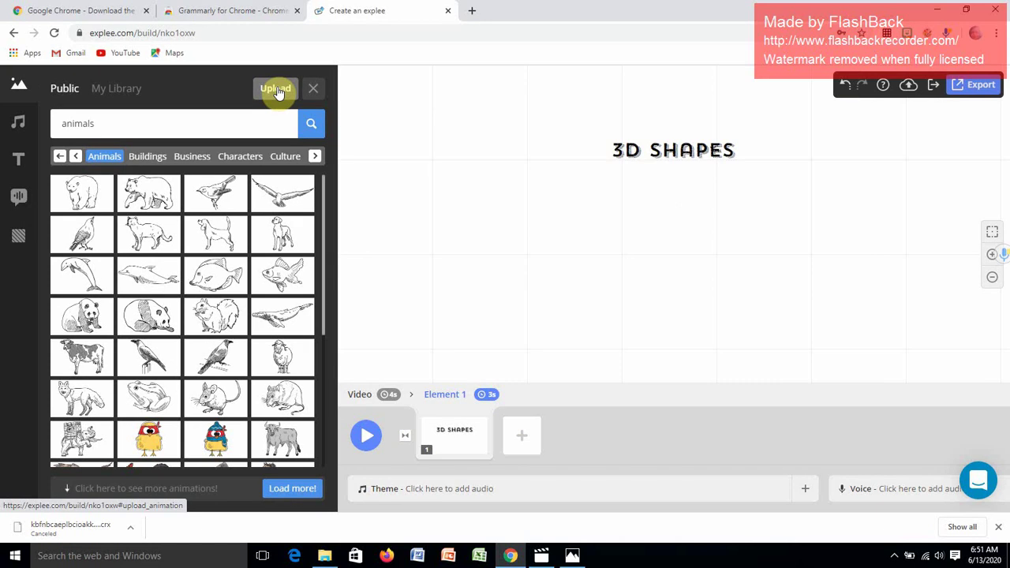
pyautogui.click(150, 163)
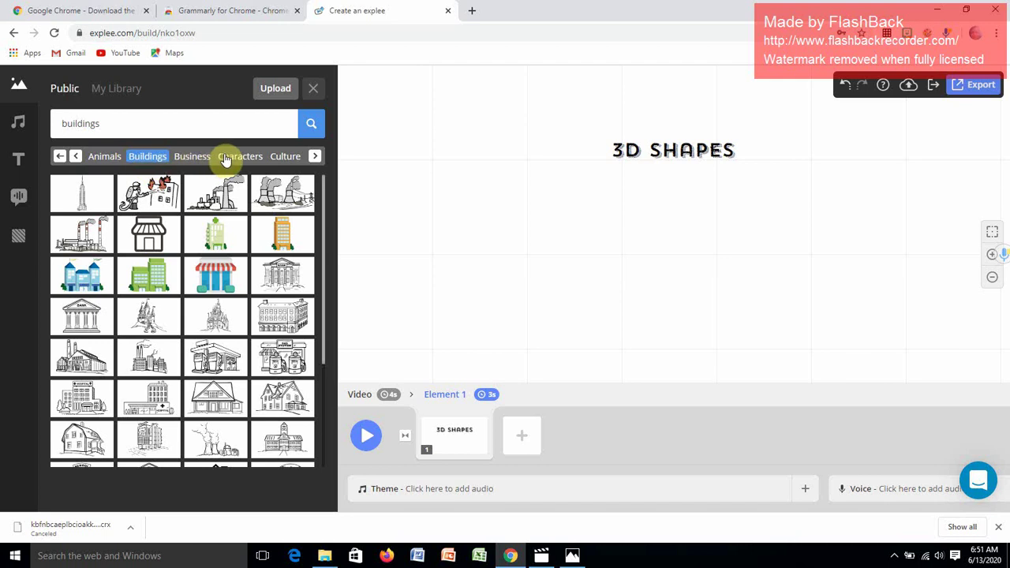
pyautogui.click(315, 158)
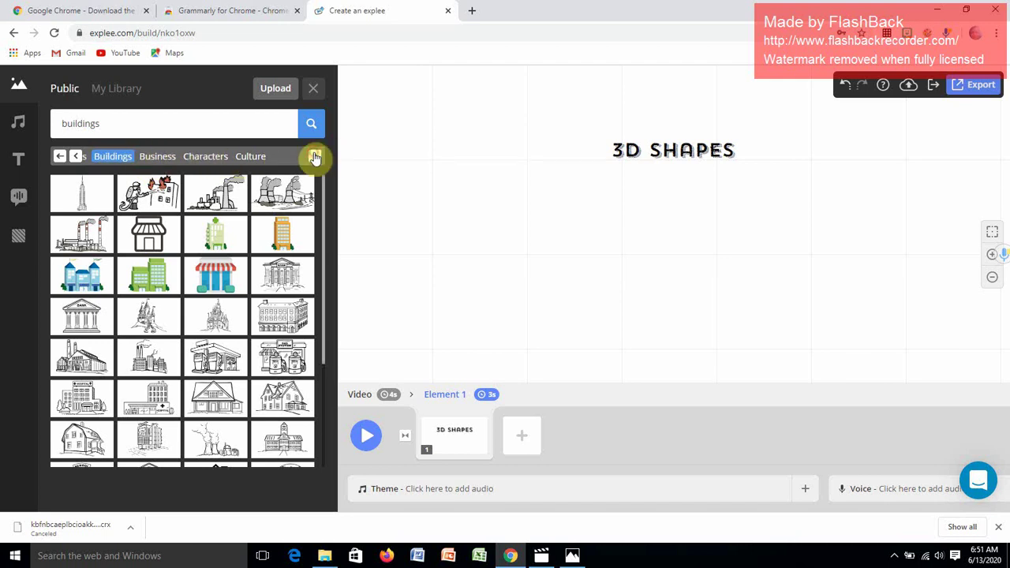
pyautogui.click(78, 159)
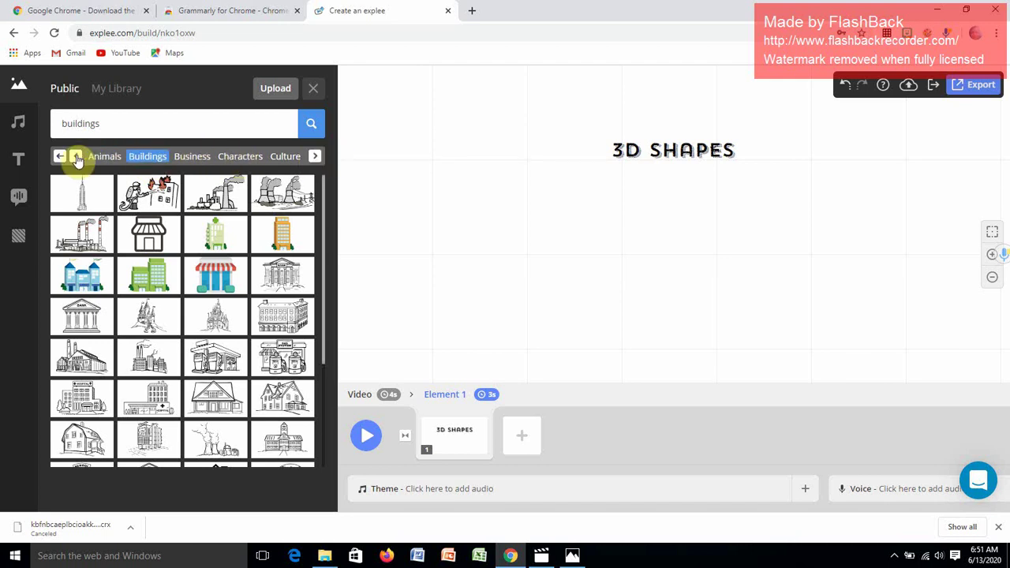
pyautogui.click(288, 288)
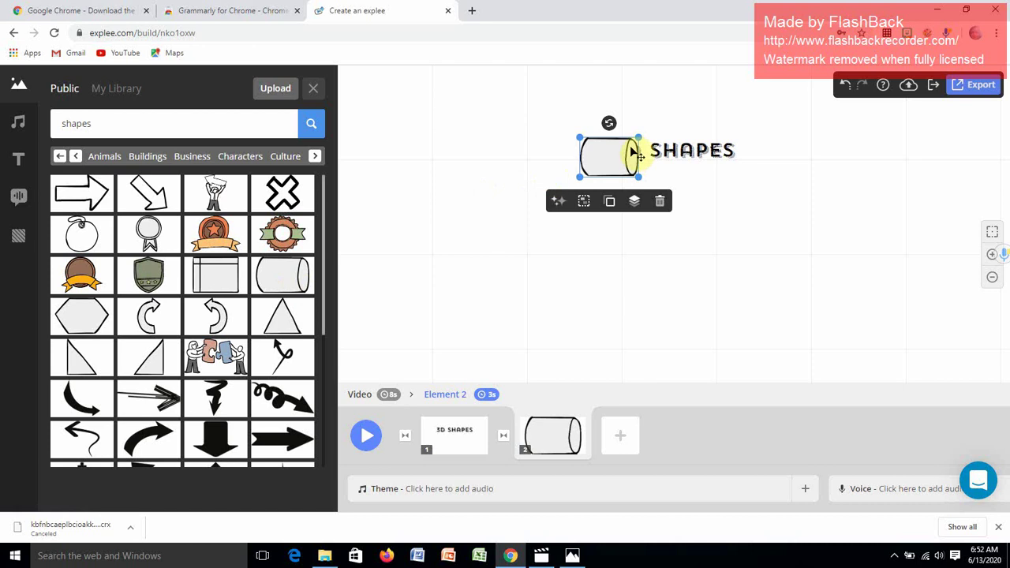
pyautogui.moveTo(627, 167); pyautogui.dragTo(695, 227)
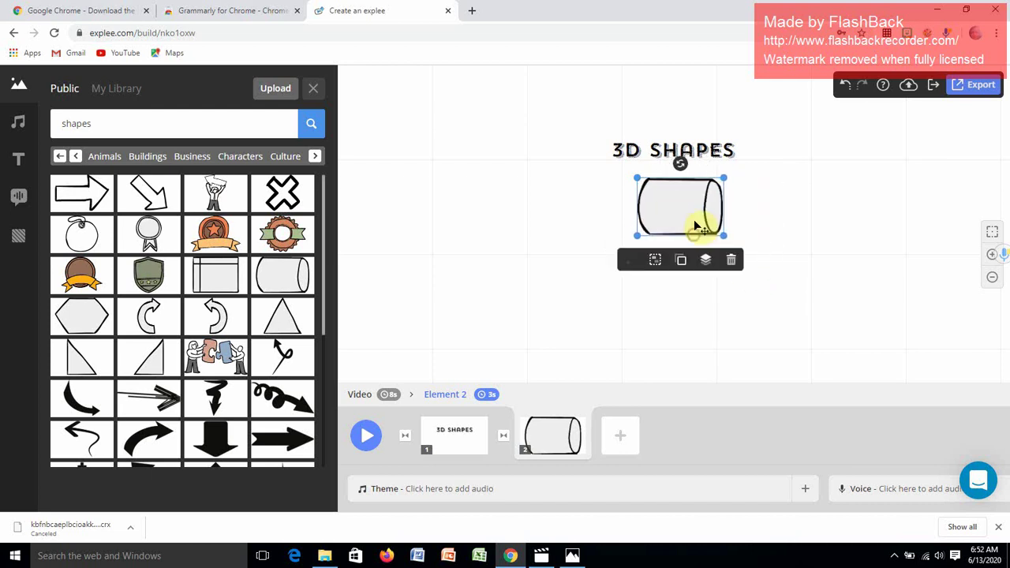
# Close the picture library and view the cylinder's Build In options, leaving it as Draw.
pyautogui.click(313, 89)
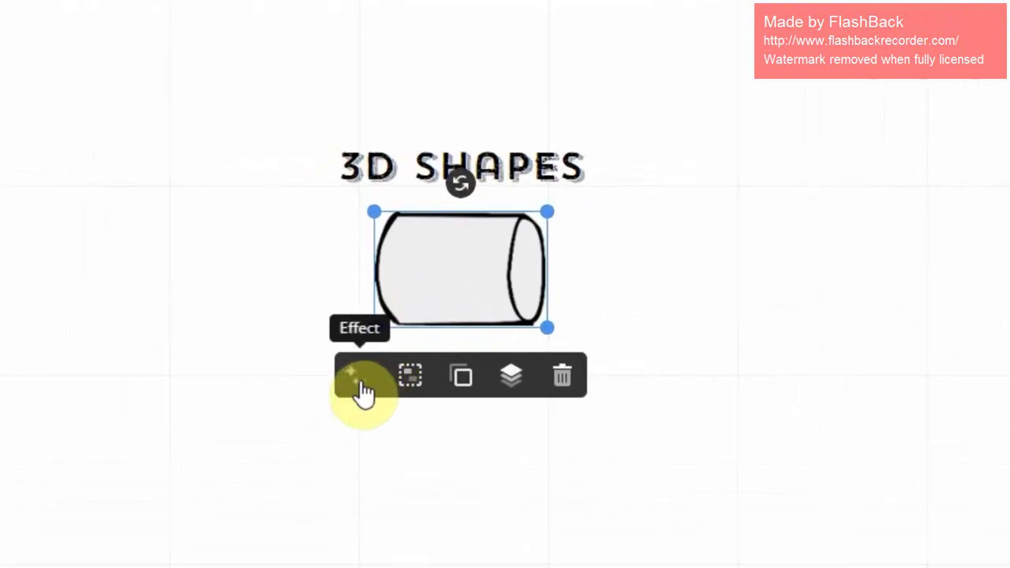
pyautogui.click(361, 387)
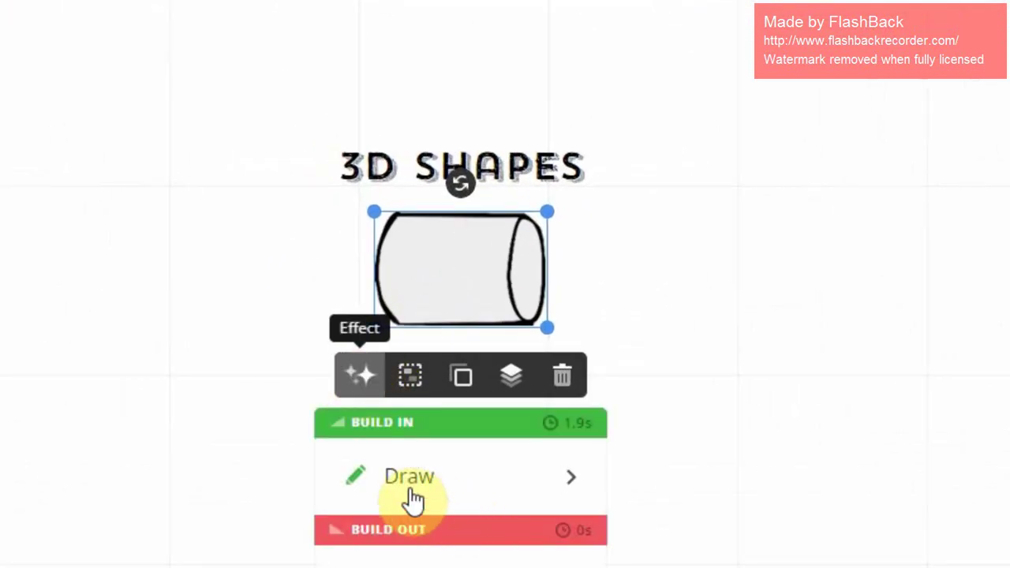
pyautogui.click(562, 480)
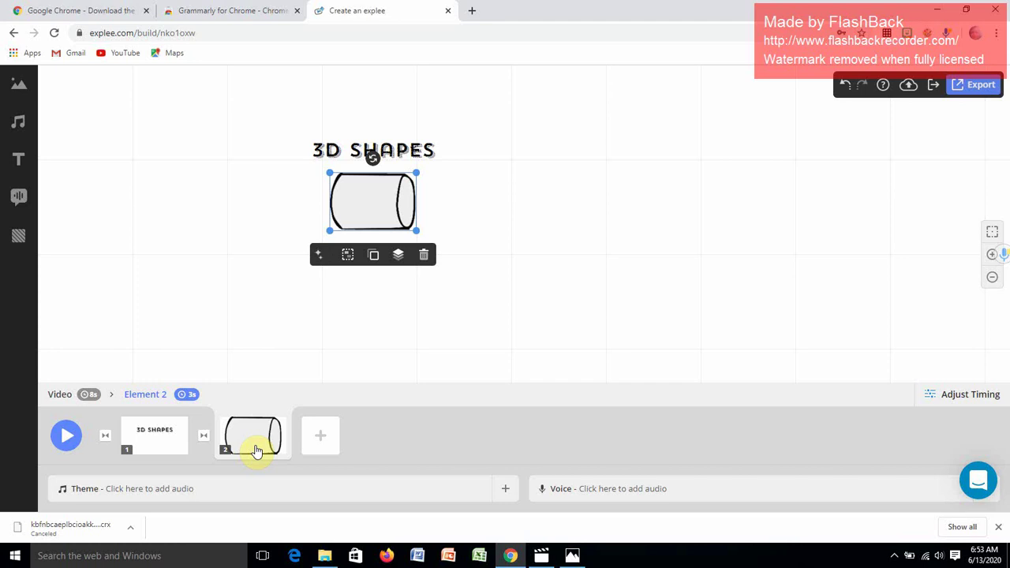
# Group the title and cylinder with Ctrl+G, nudge the group down-left, and select the cylinder's DRAW bar.
pyautogui.hotkey('ctrl', 'shift')
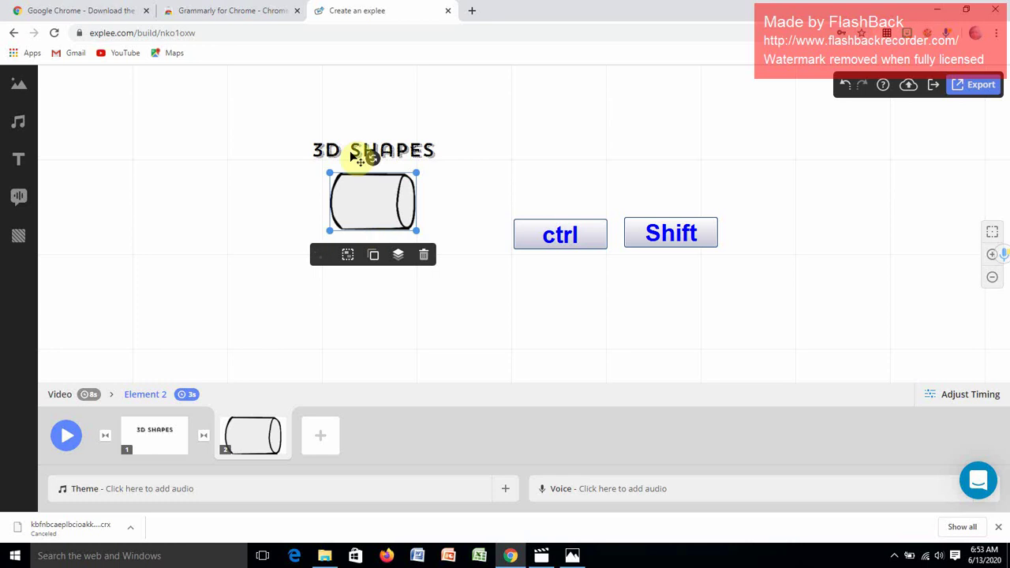
pyautogui.keyDown('shift'); pyautogui.click(357, 155); pyautogui.keyUp('shift')
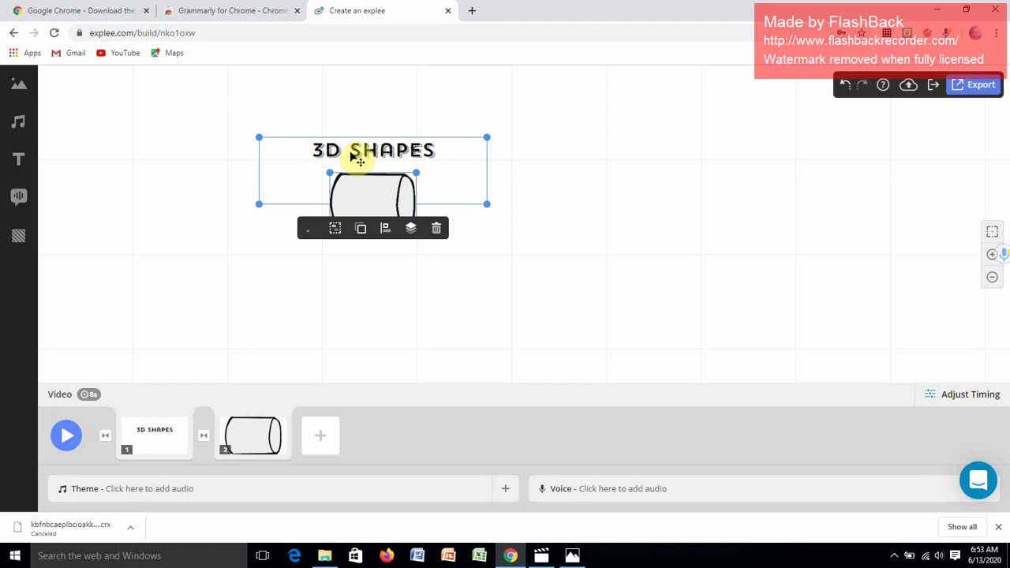
pyautogui.press('ctrl')
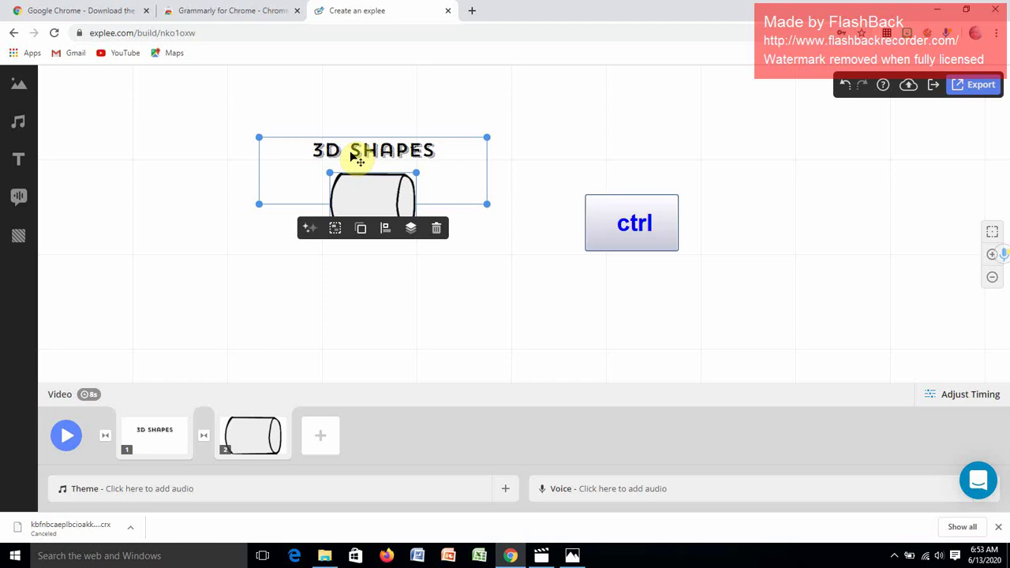
pyautogui.hotkey('ctrl', 'g')
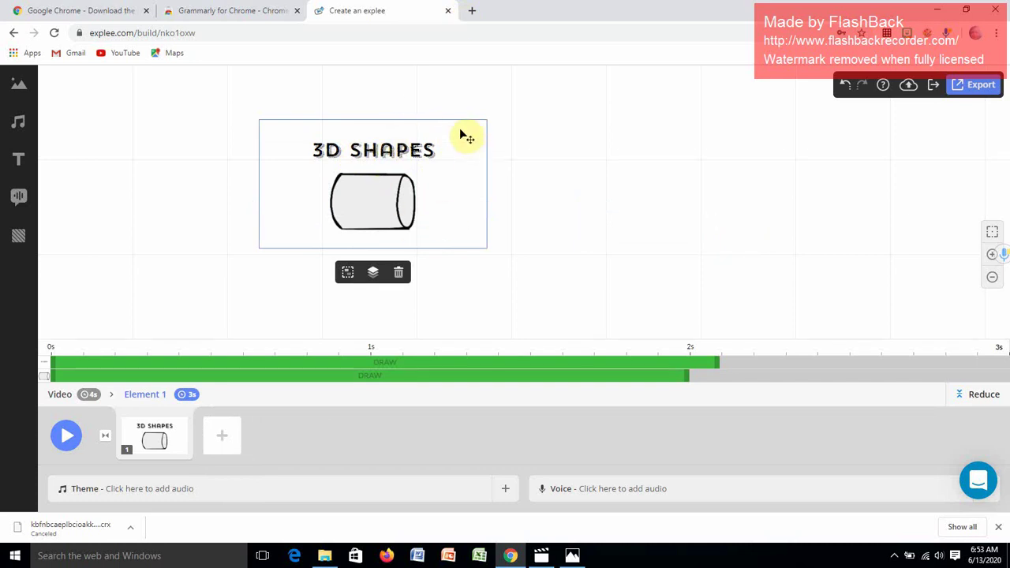
pyautogui.moveTo(449, 144); pyautogui.dragTo(379, 134)
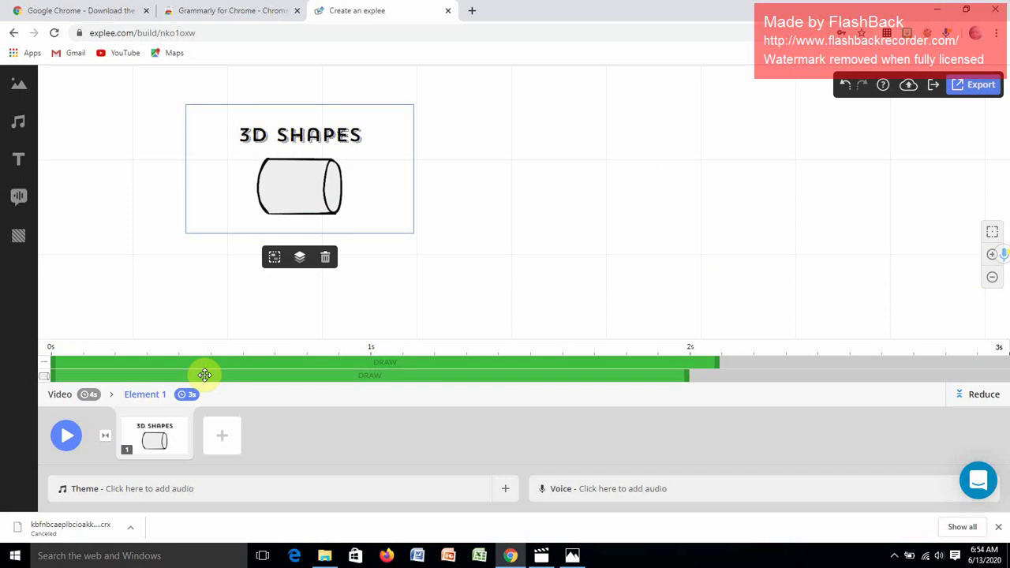
pyautogui.click(204, 375)
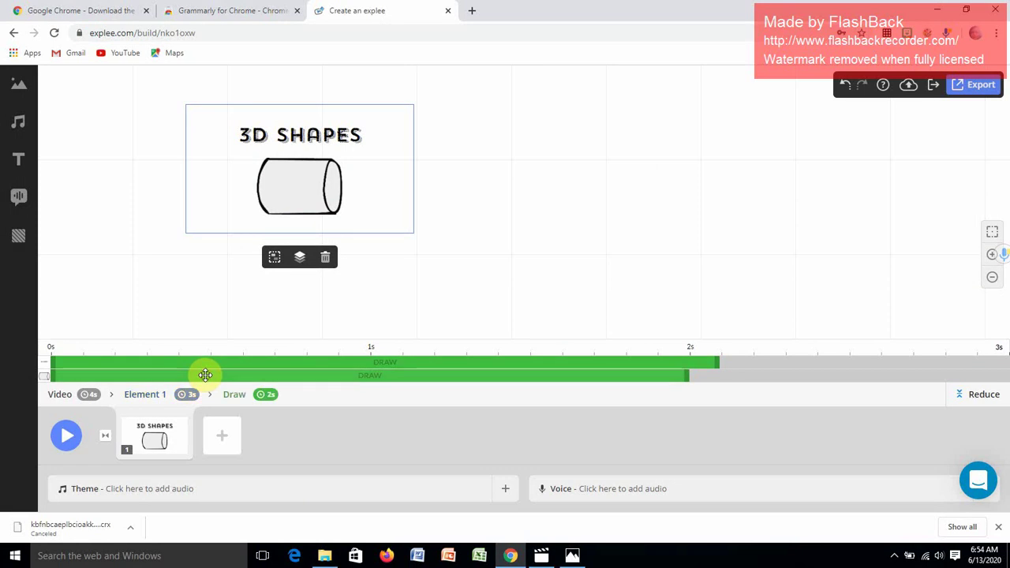
# Preview the title and cylinder drawing animation in the playback monitor.
pyautogui.click(63, 436)
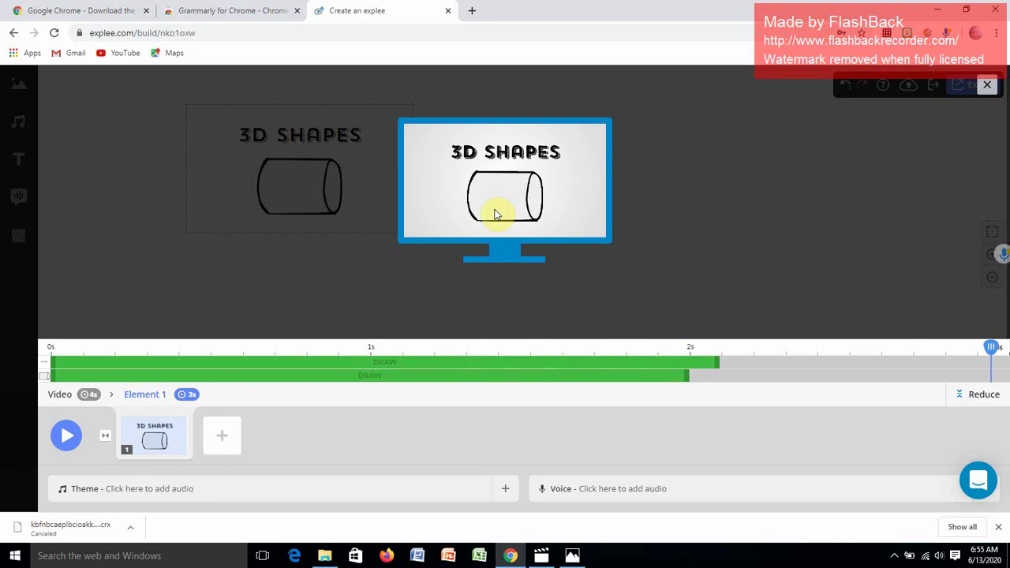
pyautogui.moveTo(44, 381)
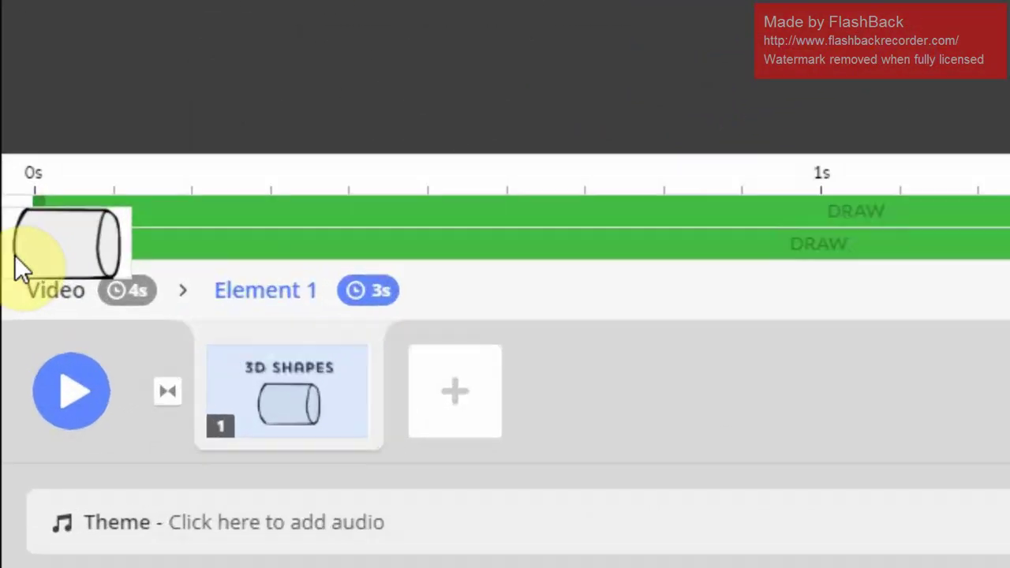
pyautogui.moveTo(14, 199)
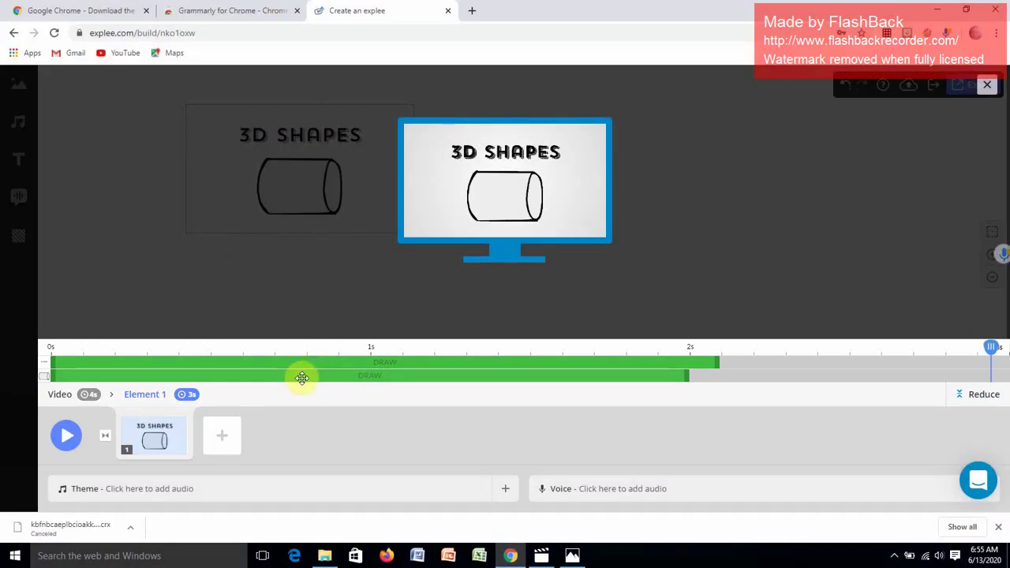
# Delay the cylinder's draw until after the title and shorten the title's draw to about 1 second.
pyautogui.moveTo(301, 378); pyautogui.dragTo(614, 378)
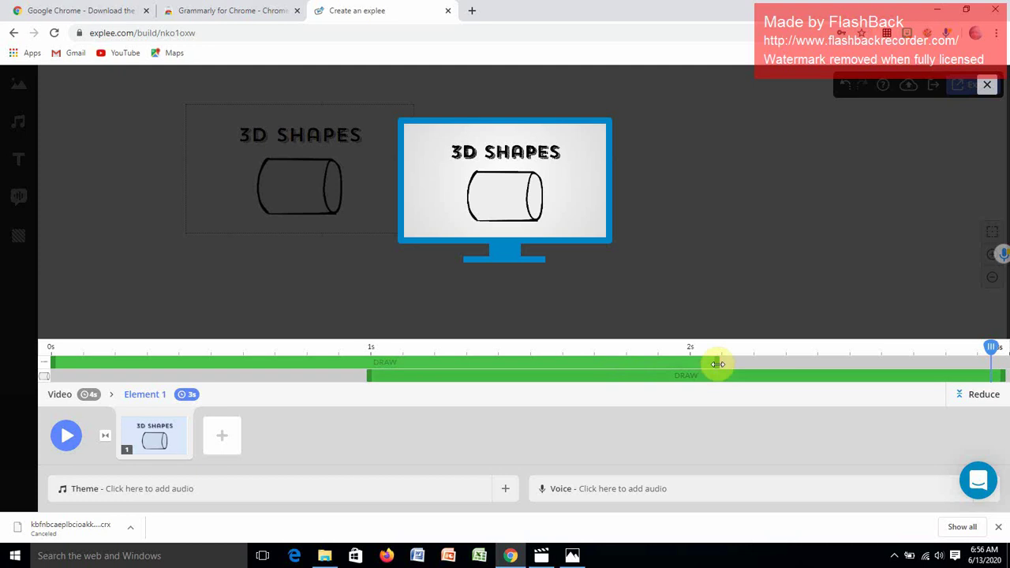
pyautogui.moveTo(717, 364); pyautogui.dragTo(362, 355)
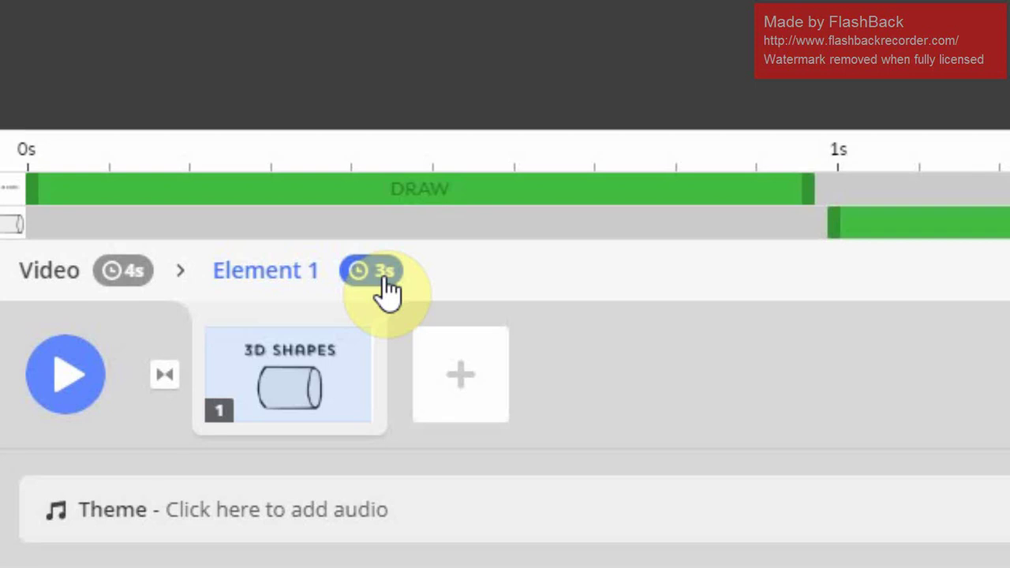
# Set the element duration to 5 seconds and lengthen the title and cylinder draws to about 1.5s and 4s.
pyautogui.click(384, 281)
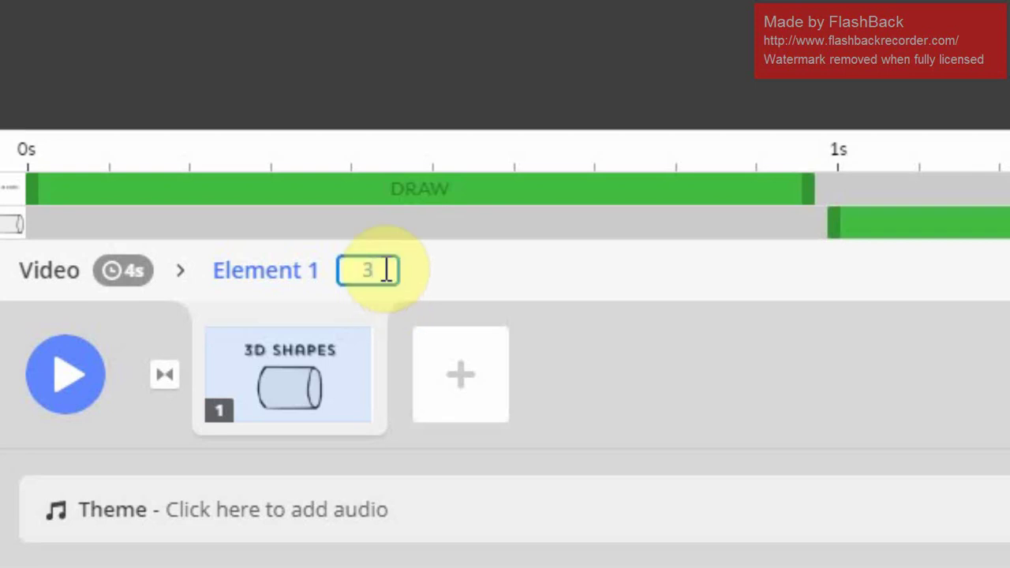
pyautogui.press('BackSpace')
pyautogui.write('5')
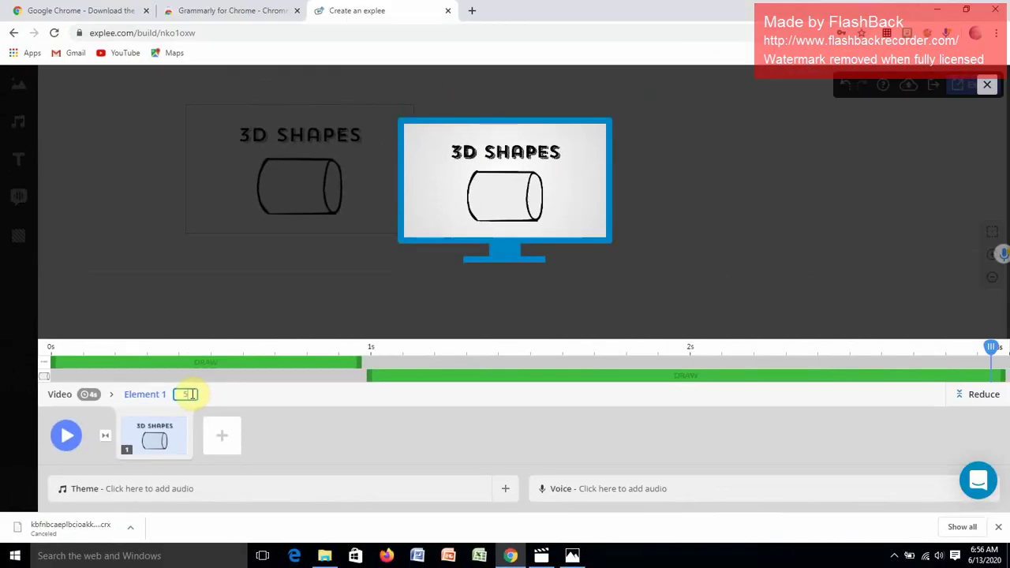
pyautogui.press('Return')
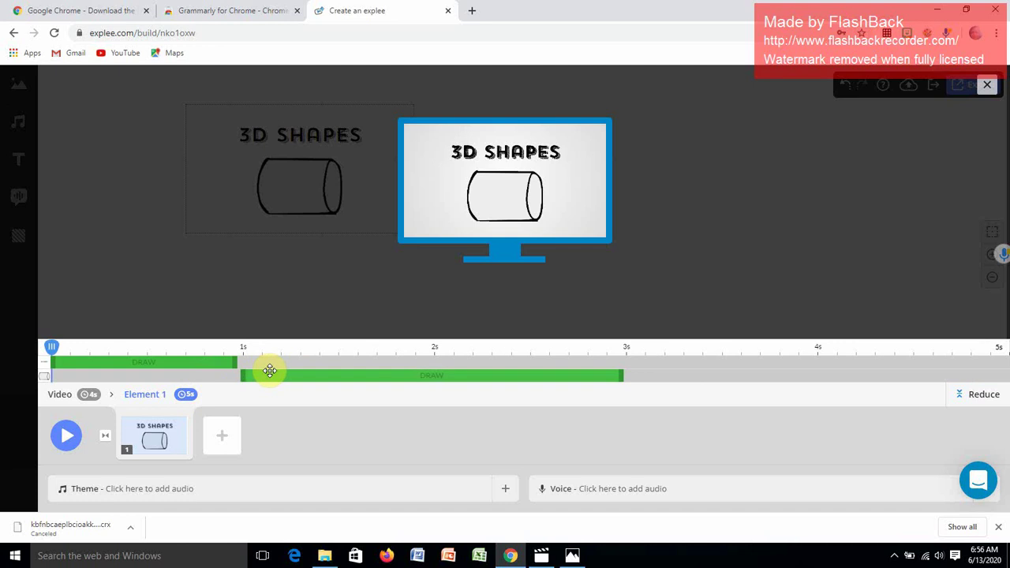
pyautogui.moveTo(236, 360)
pyautogui.mouseDown()
pyautogui.moveTo(344, 356)
pyautogui.moveTo(359, 390)
pyautogui.moveTo(450, 389)
pyautogui.moveTo(439, 390)
pyautogui.mouseUp()
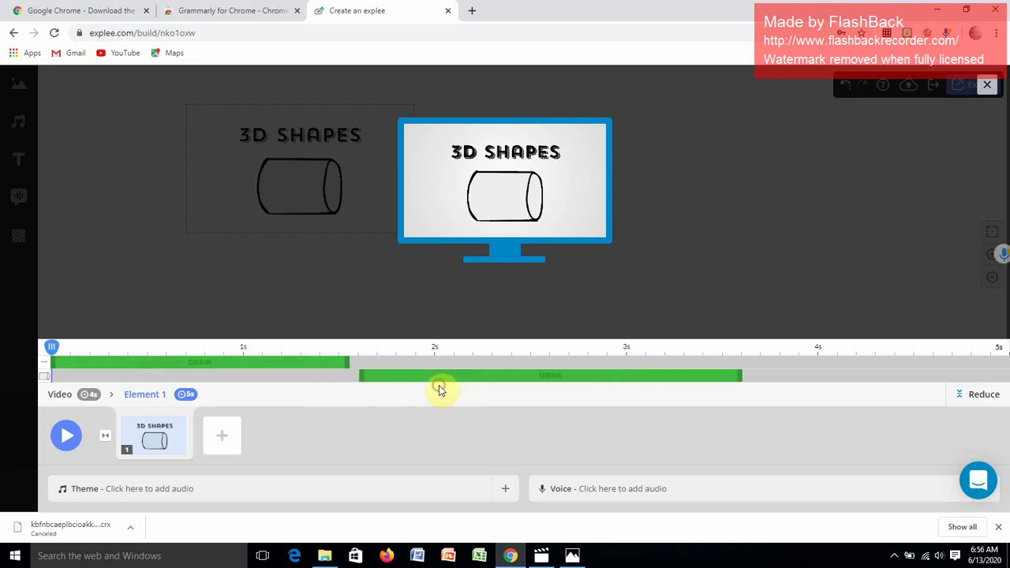
pyautogui.moveTo(741, 376); pyautogui.dragTo(805, 377)
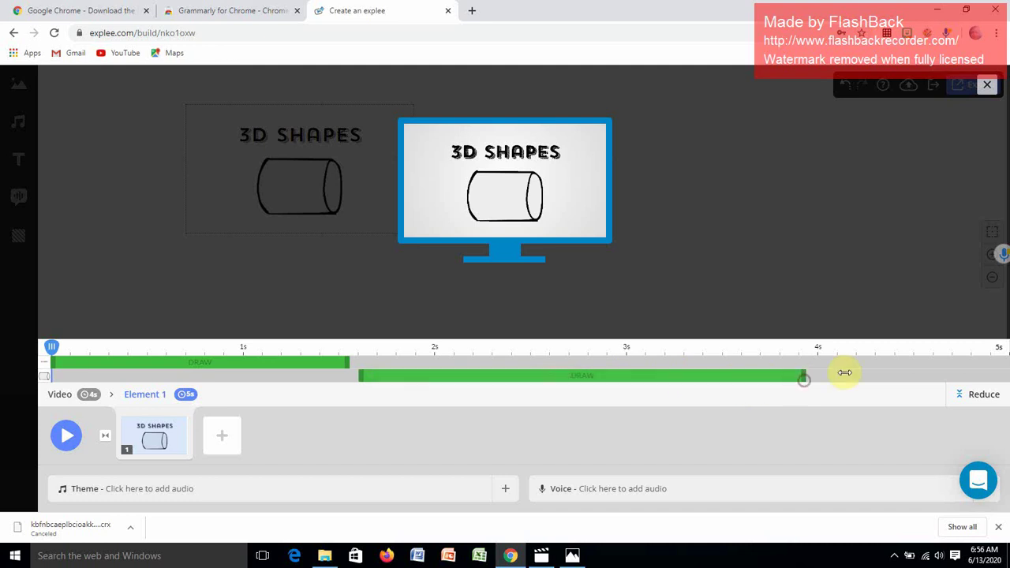
# Play a preview of the 5-second slide, then close the preview overlay.
pyautogui.click(61, 436)
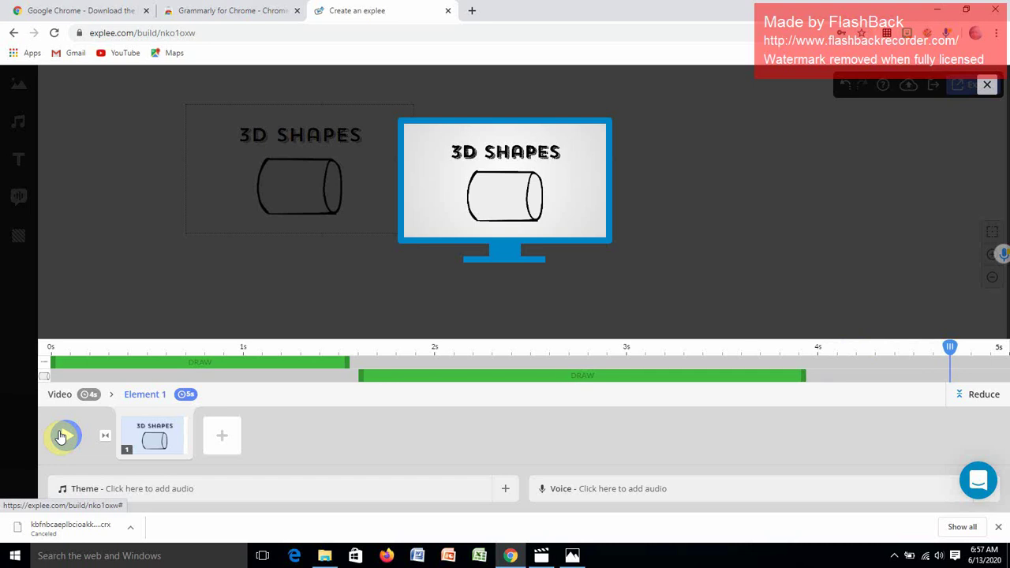
pyautogui.click(723, 173)
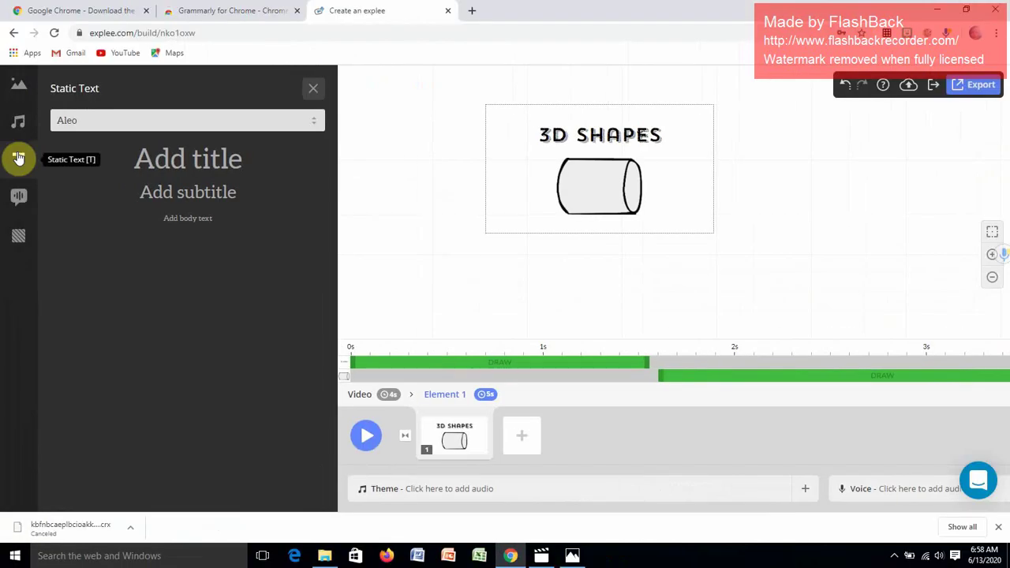
# Add a new title element reading 'Cube' to the right of the 3D SHAPES group.
pyautogui.click(195, 162)
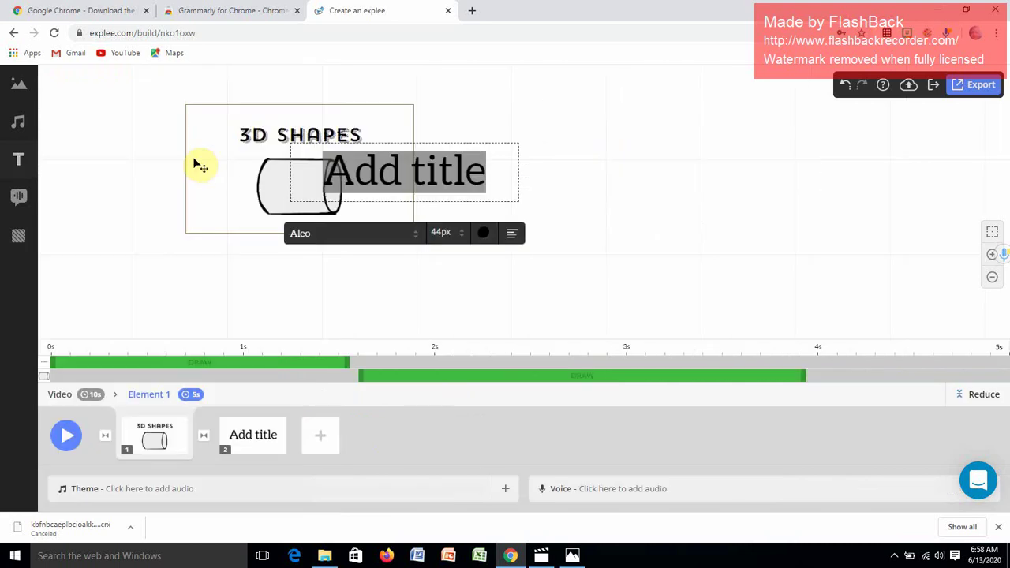
pyautogui.moveTo(491, 160); pyautogui.dragTo(642, 160)
pyautogui.click(430, 189)
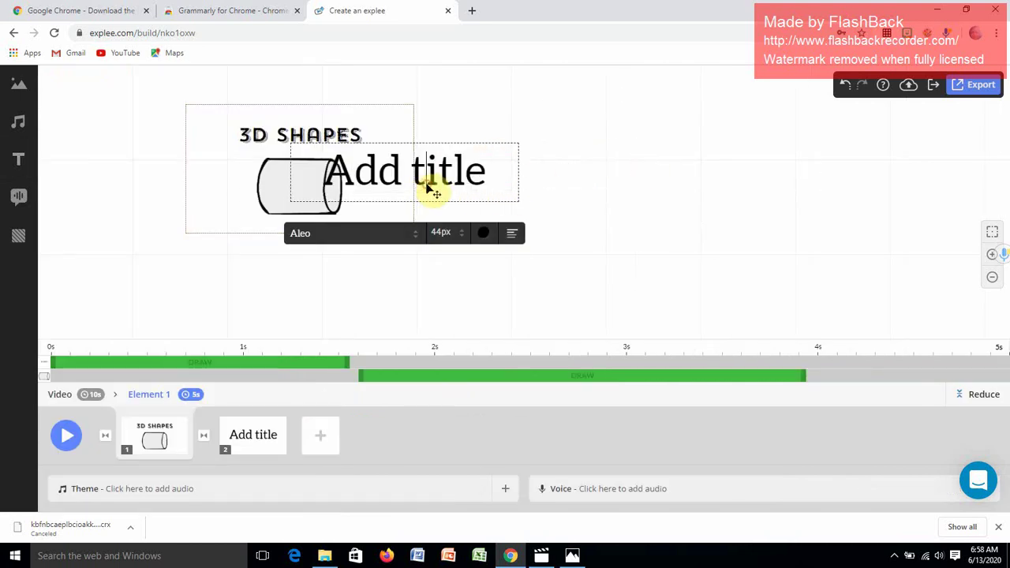
pyautogui.moveTo(465, 211); pyautogui.dragTo(680, 188)
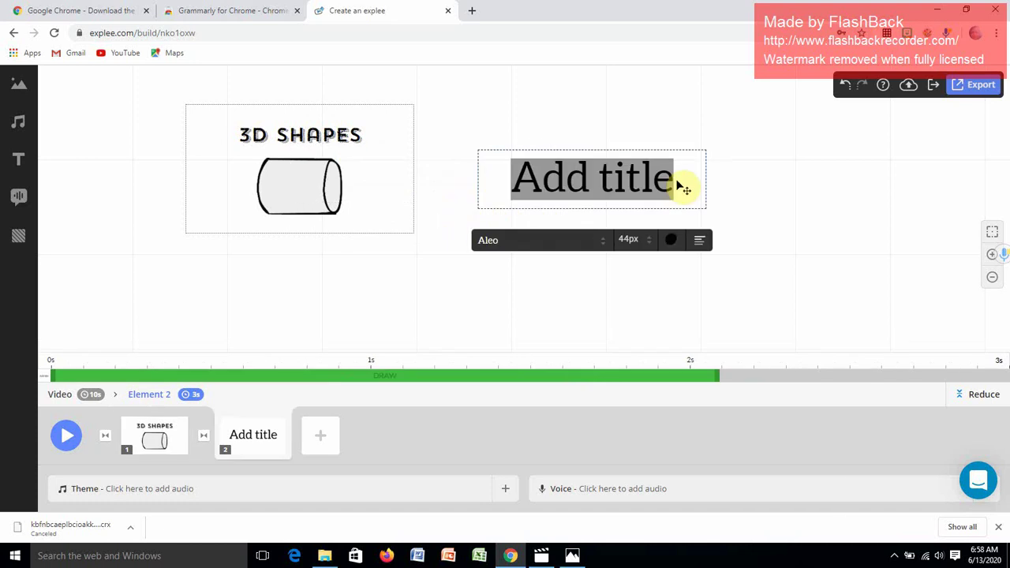
pyautogui.write('Cube')
pyautogui.press('Escape')
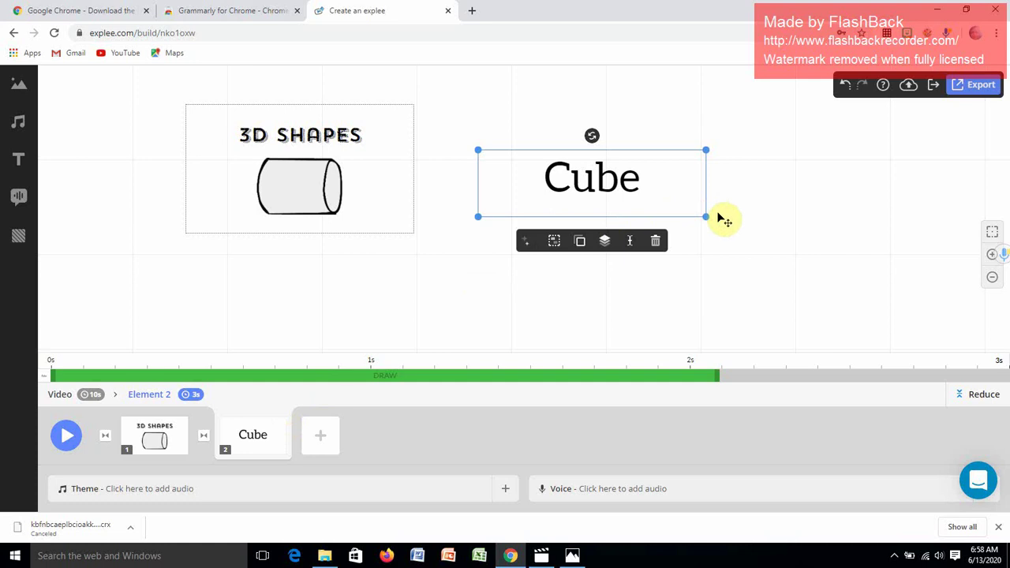
# Resize the Cube text box, then move the Cube title lower on the canvas.
pyautogui.moveTo(705, 215); pyautogui.dragTo(735, 300)
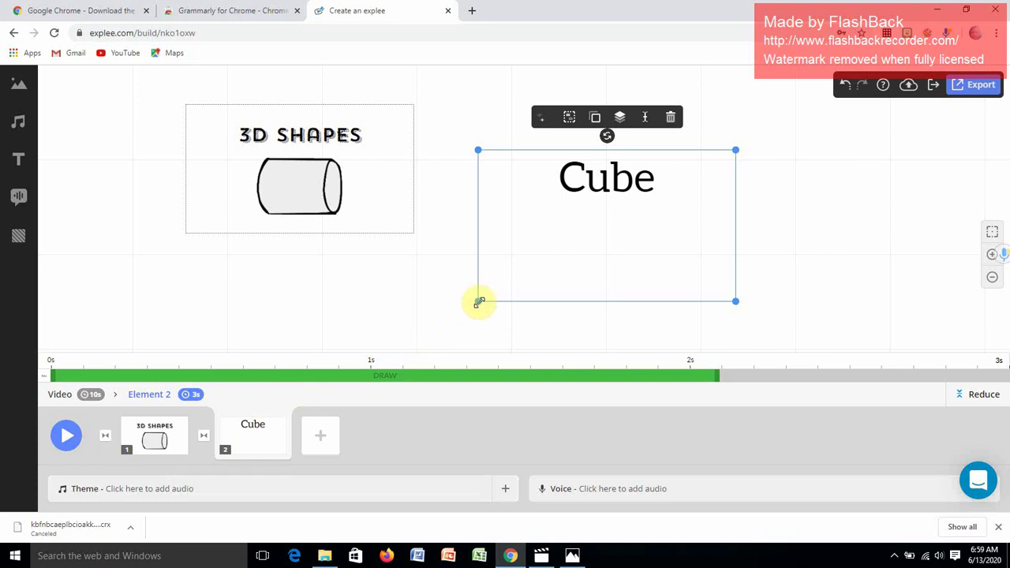
pyautogui.moveTo(479, 302); pyautogui.dragTo(568, 213)
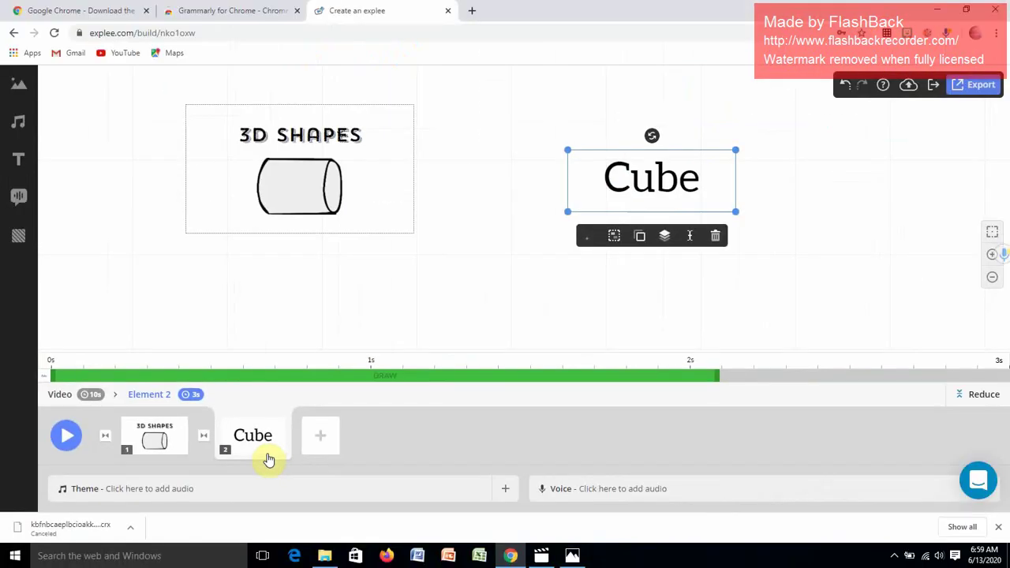
pyautogui.click(754, 156)
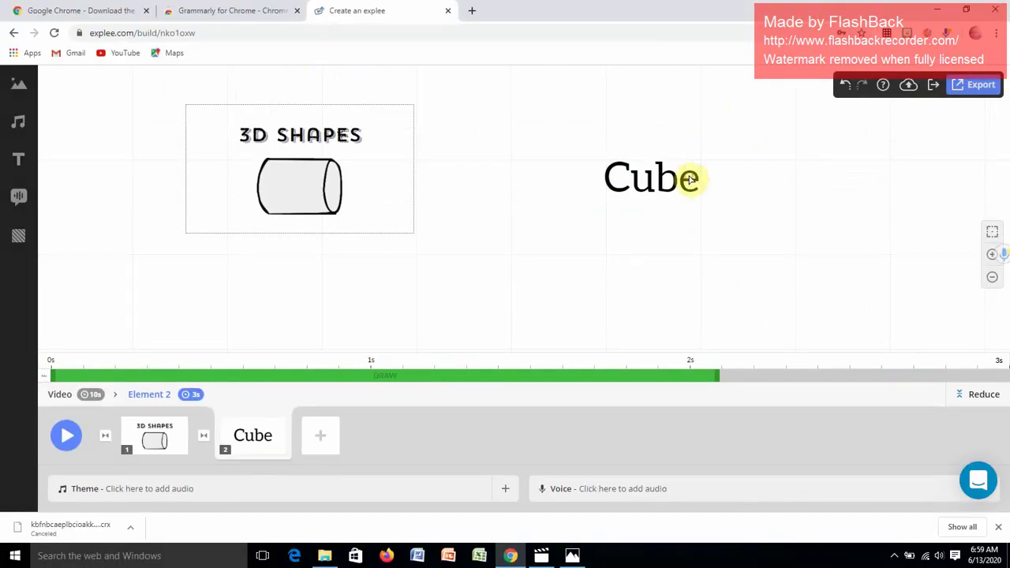
pyautogui.moveTo(689, 180); pyautogui.dragTo(679, 301)
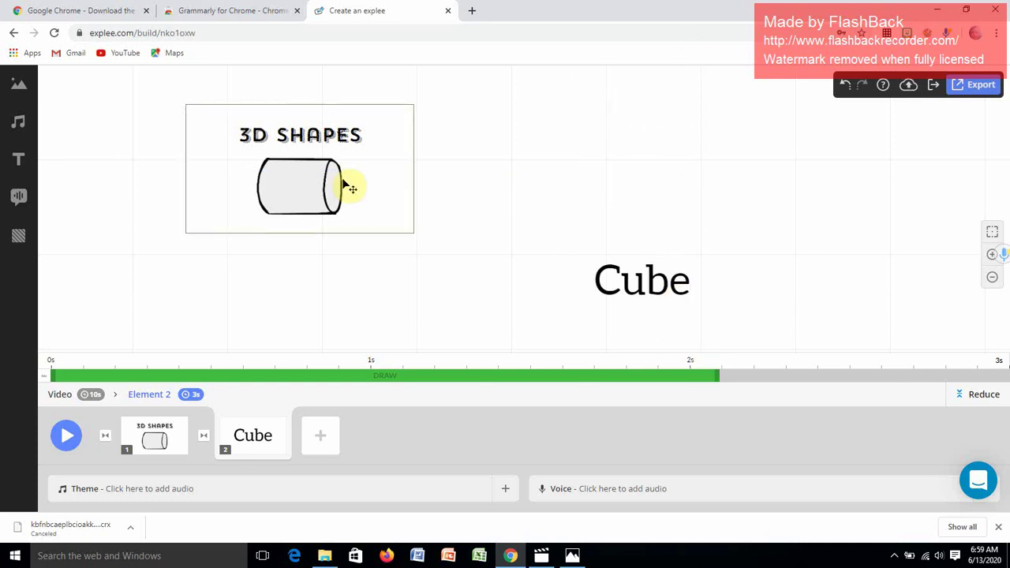
# Preview the video from the start, drawing 3D SHAPES then Cube.
pyautogui.click(68, 436)
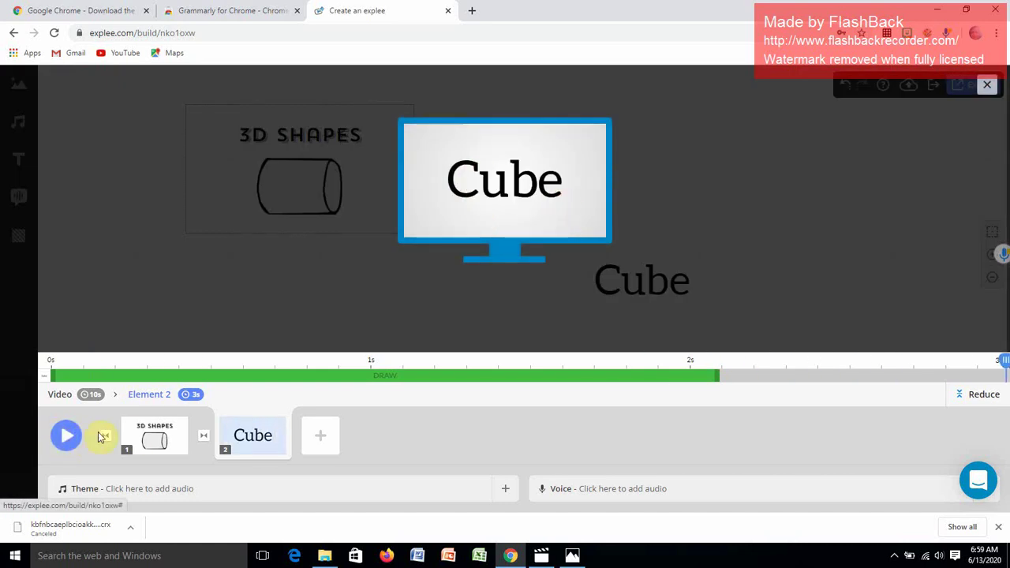
pyautogui.click(106, 438)
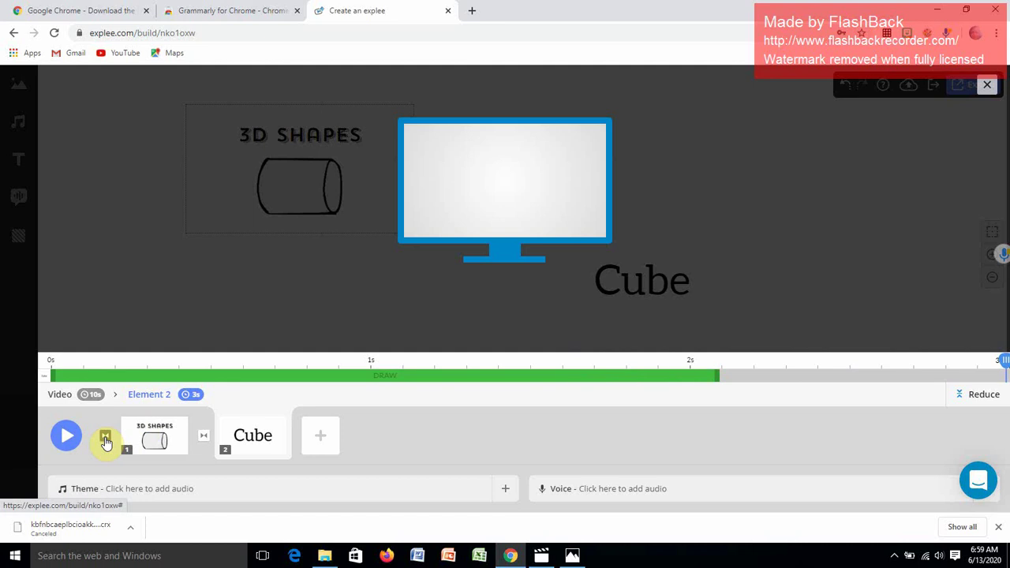
pyautogui.click(66, 438)
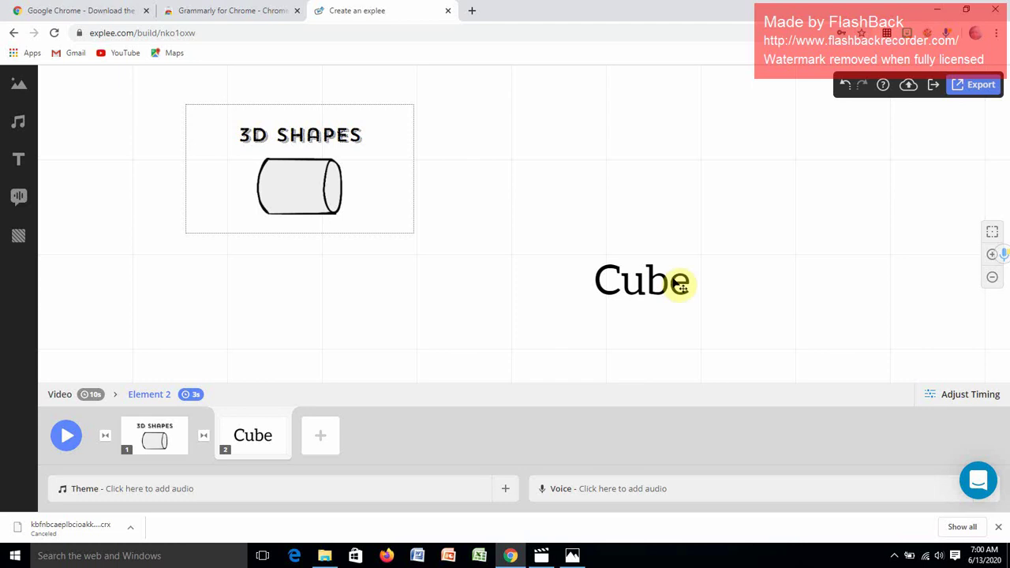
# Raise the Cube text level with 3D SHAPES, then preview the video from the first slide.
pyautogui.click(674, 284)
pyautogui.moveTo(675, 284); pyautogui.dragTo(671, 176)
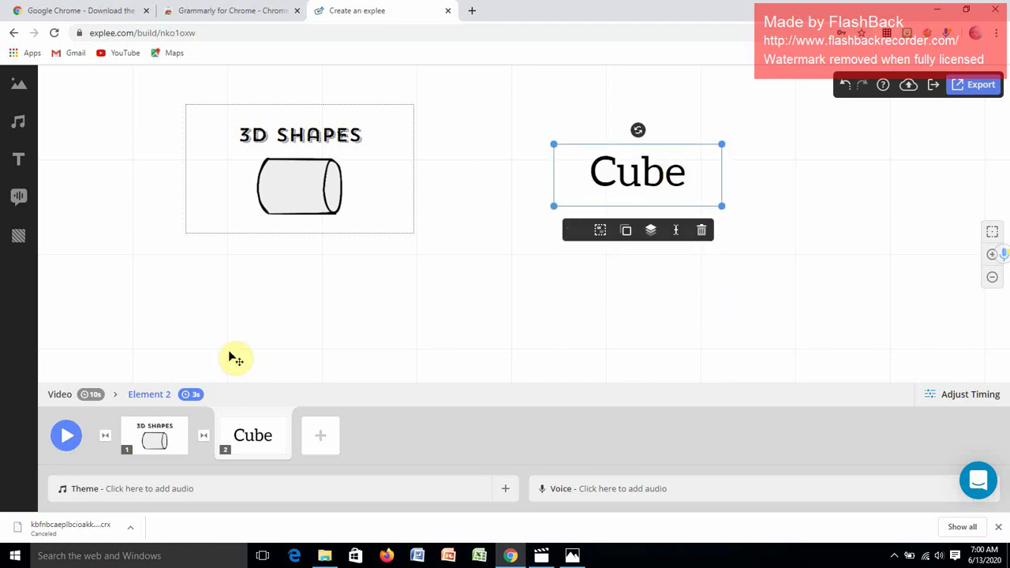
pyautogui.click(179, 425)
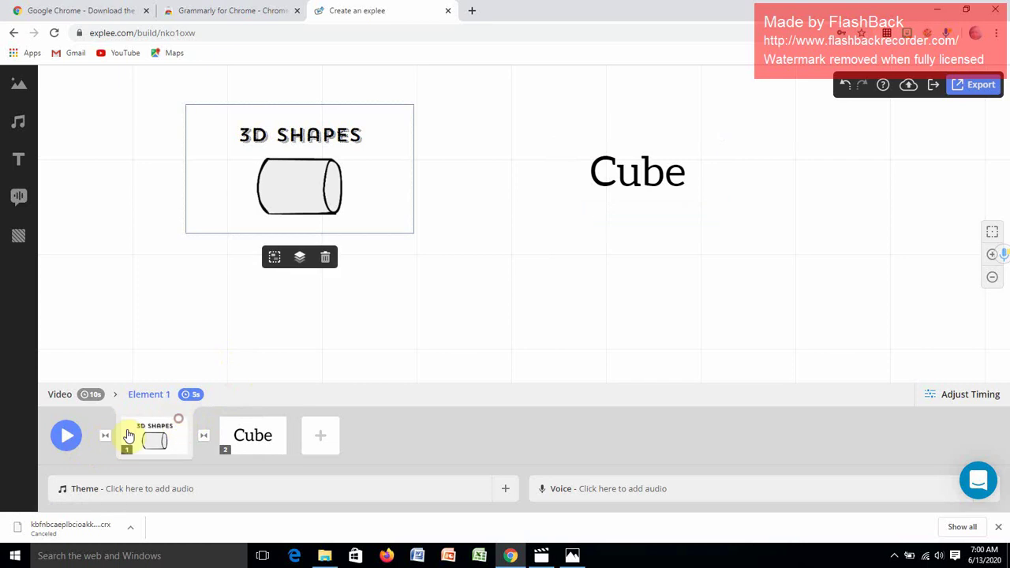
pyautogui.click(60, 434)
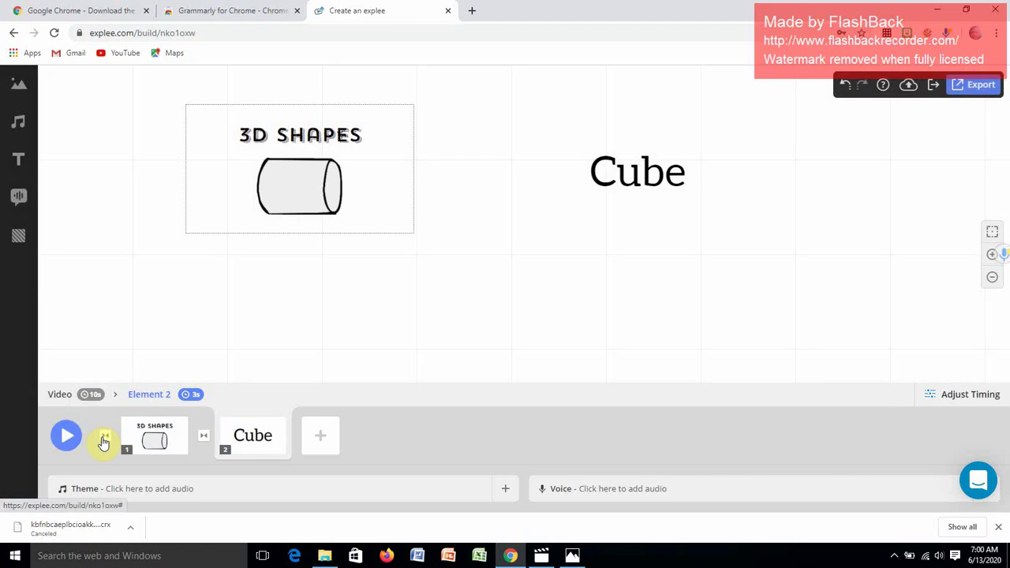
pyautogui.click(104, 439)
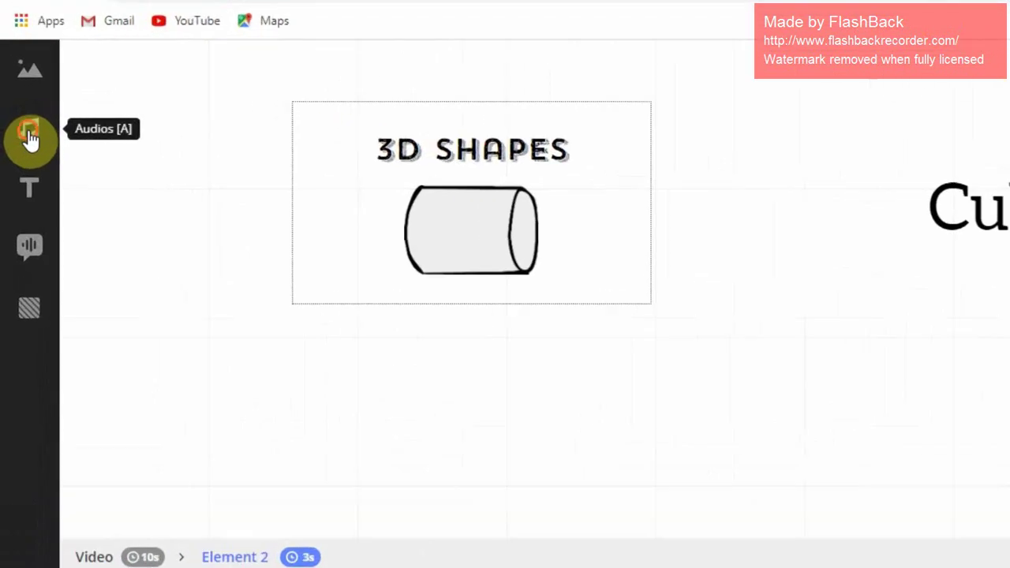
# Add 'Sunny Side of the Road' from the Audios library as theme music.
pyautogui.click(19, 128)
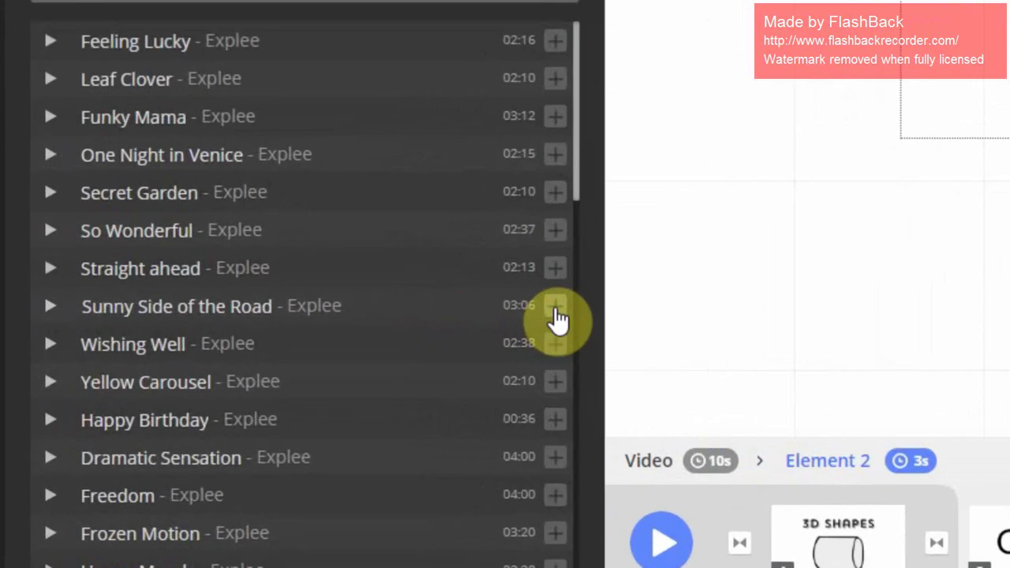
pyautogui.click(556, 313)
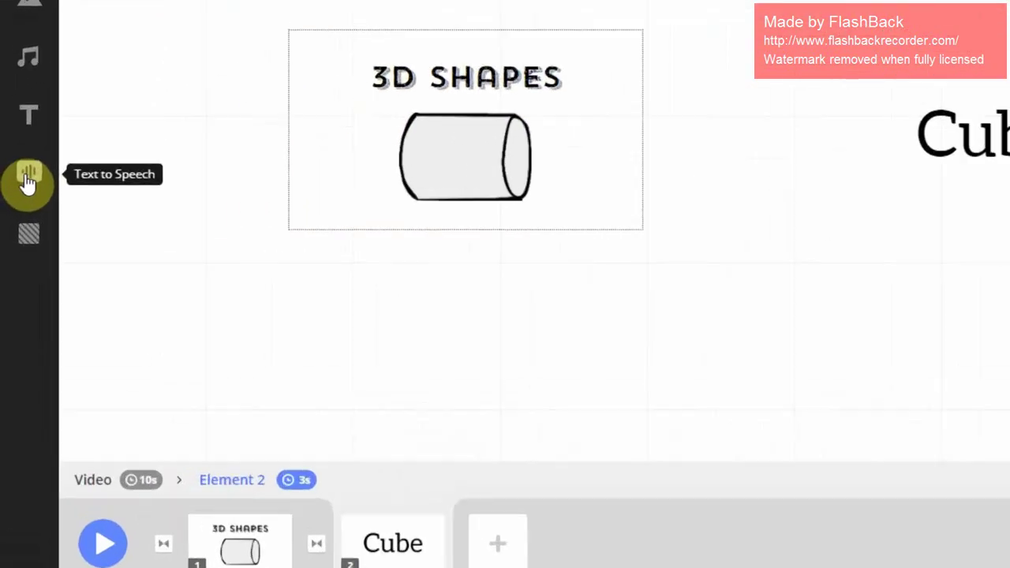
# Create a Text to Speech clip saying 'Three D shapes' in the English (Australian) Russell voice.
pyautogui.click(36, 164)
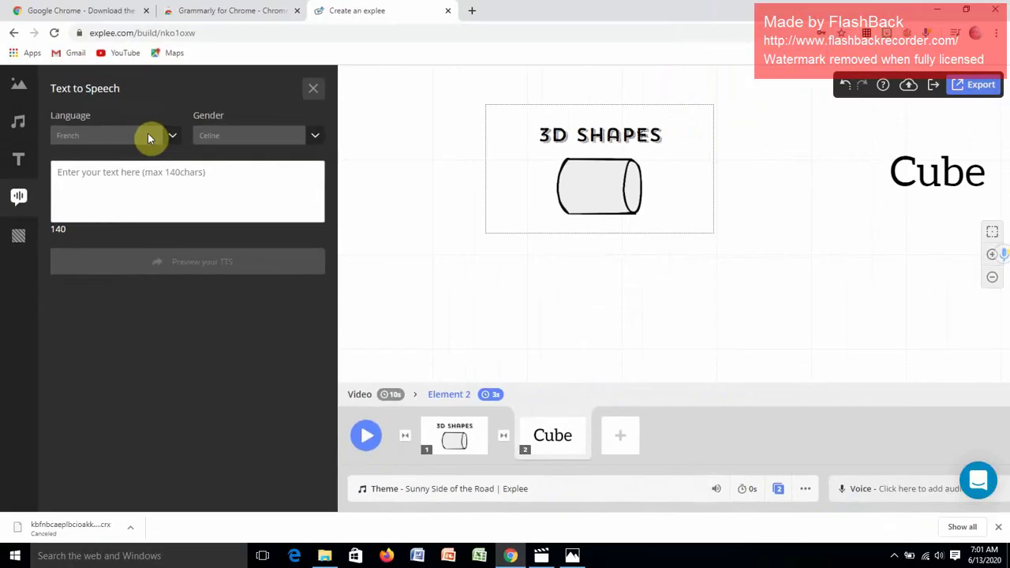
pyautogui.click(148, 135)
pyautogui.click(88, 191)
pyautogui.click(245, 136)
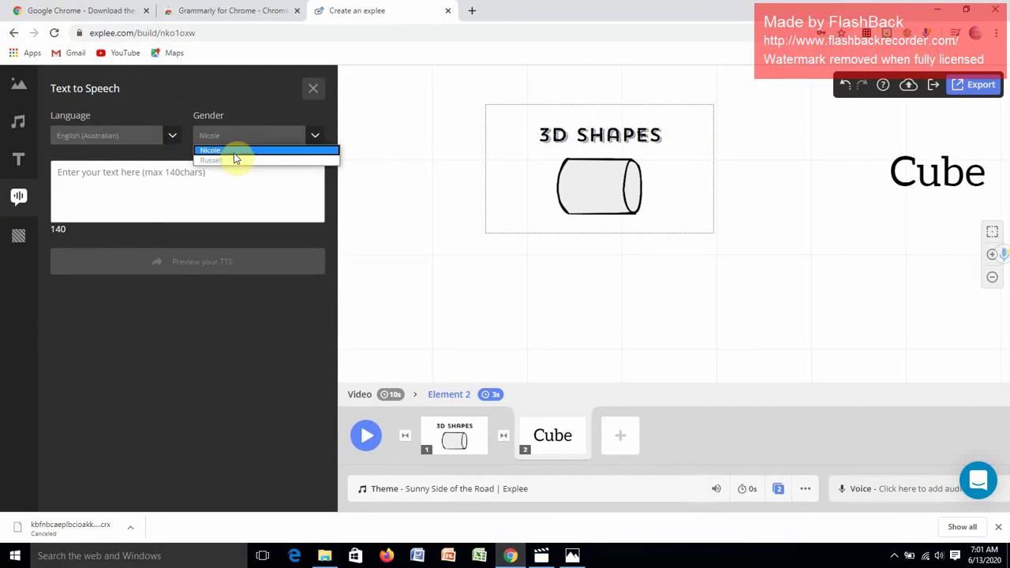
pyautogui.click(234, 155)
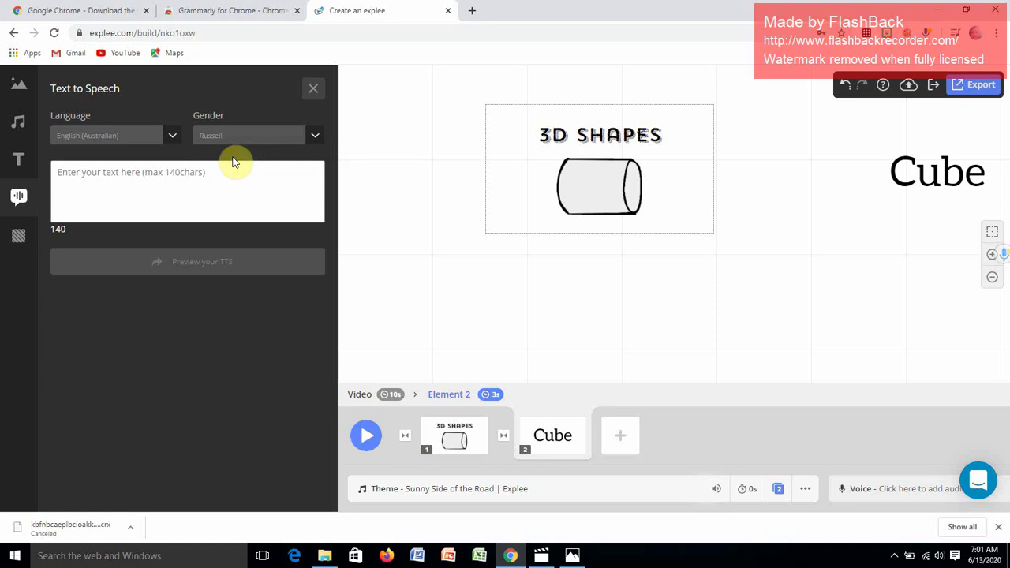
pyautogui.click(198, 177)
pyautogui.write('Three D')
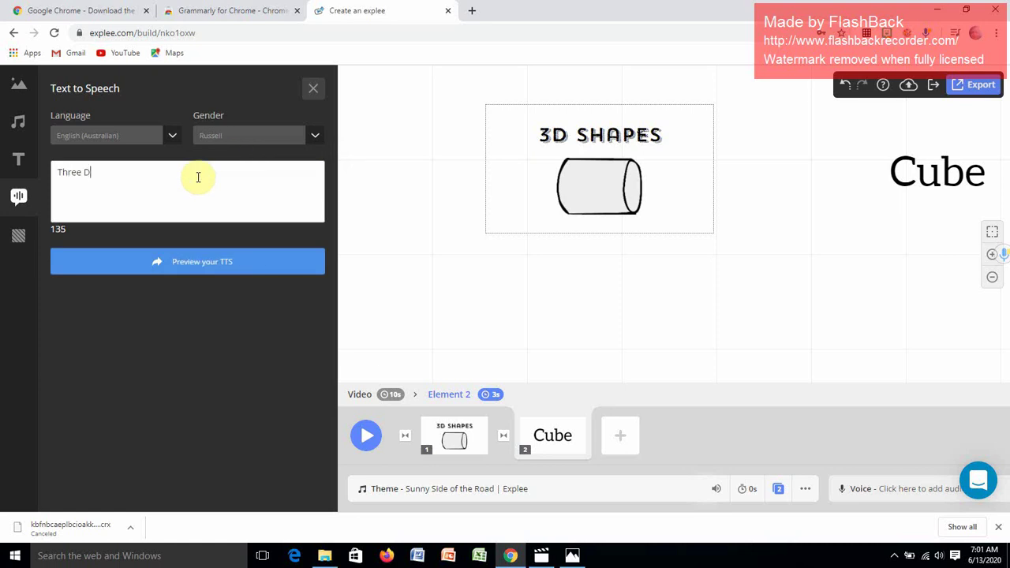
pyautogui.write(' shapes')
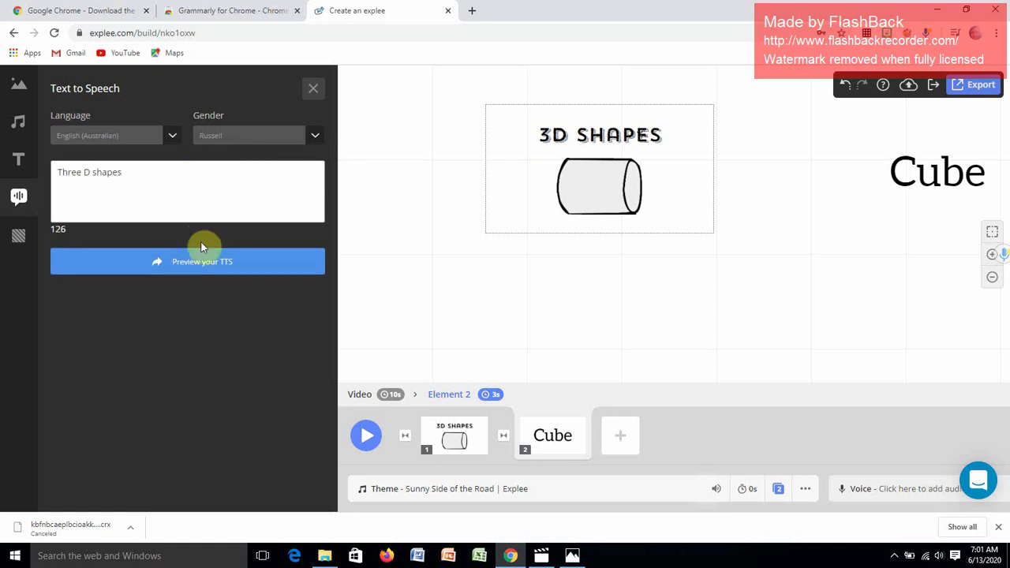
pyautogui.click(202, 263)
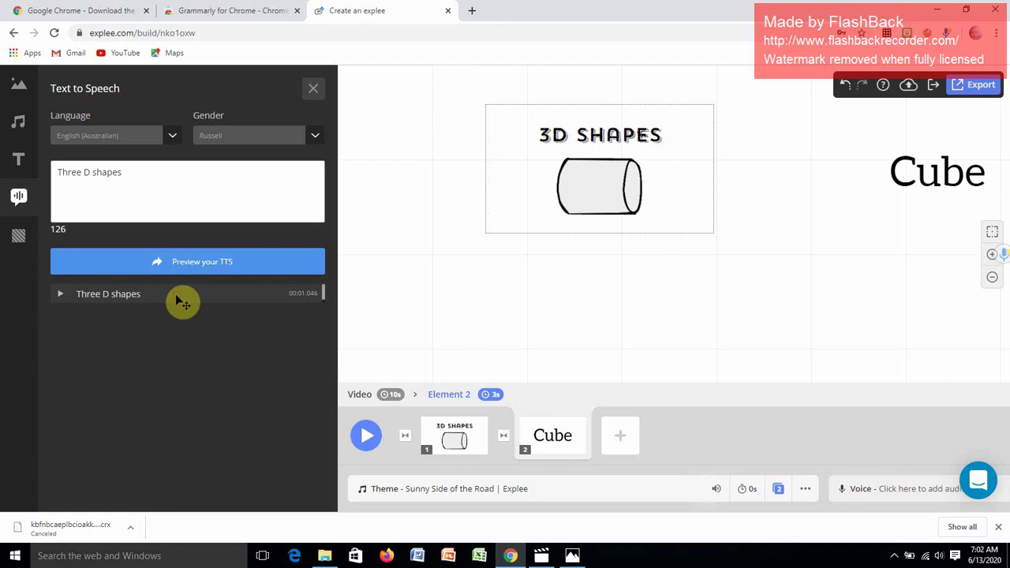
# Attach the 'Three D shapes' narration to slide 1, shift its start, and set theme volume to 22%.
pyautogui.moveTo(177, 300); pyautogui.dragTo(168, 434)
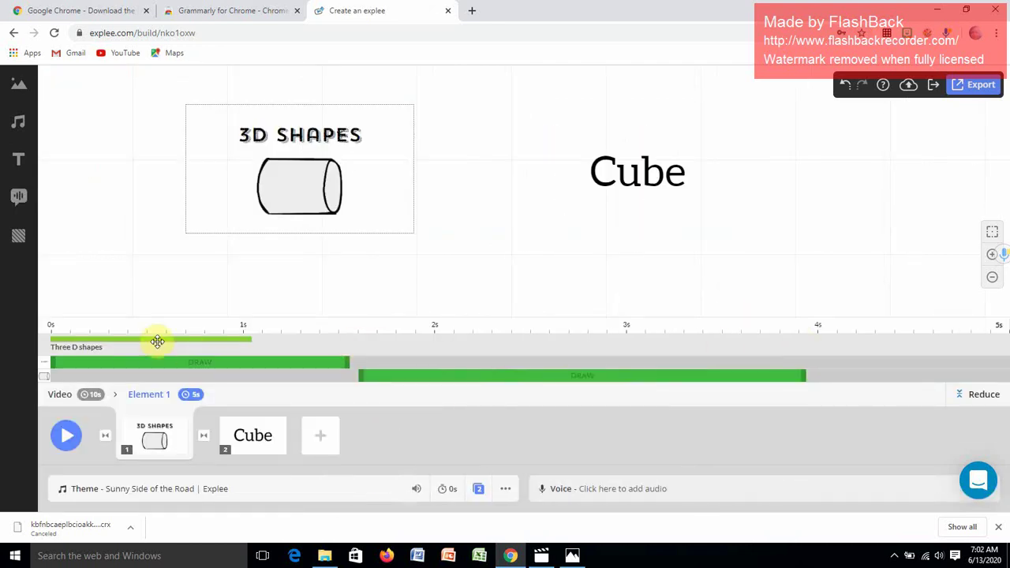
pyautogui.moveTo(157, 339)
pyautogui.mouseDown()
pyautogui.moveTo(467, 336)
pyautogui.moveTo(144, 332)
pyautogui.moveTo(172, 335)
pyautogui.mouseUp()
pyautogui.moveTo(420, 493)
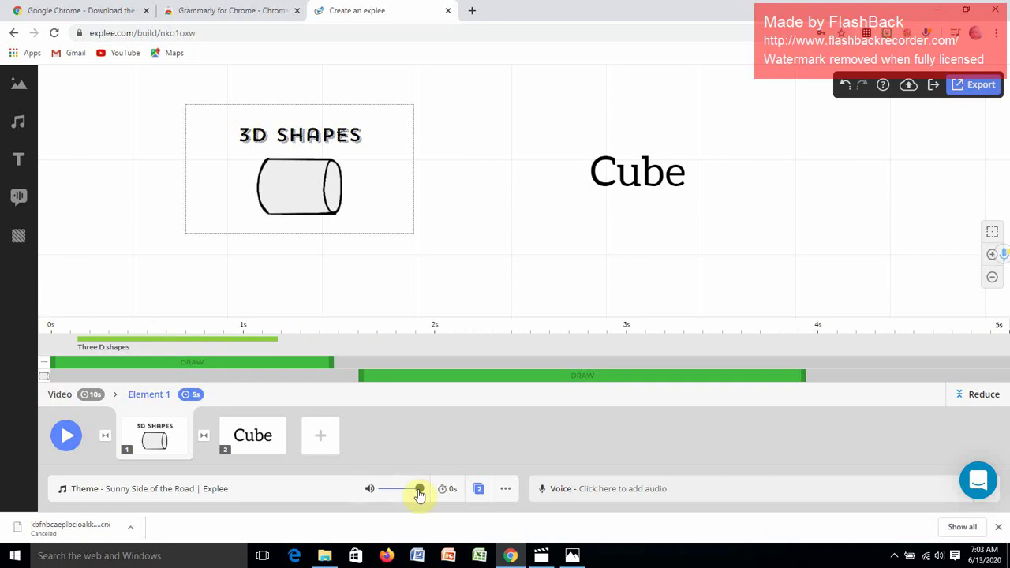
pyautogui.moveTo(420, 493); pyautogui.dragTo(390, 494)
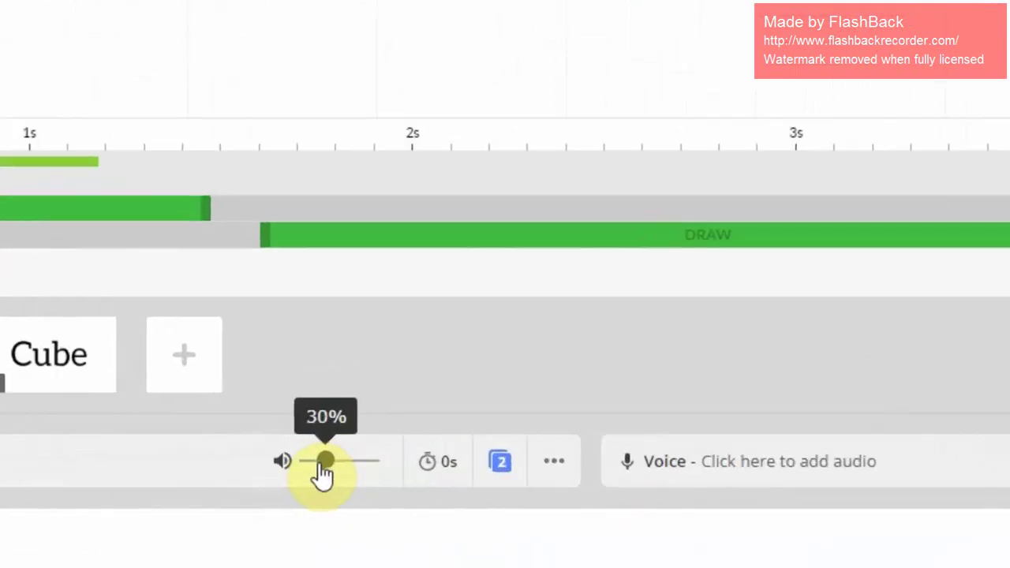
pyautogui.moveTo(323, 473); pyautogui.dragTo(316, 473)
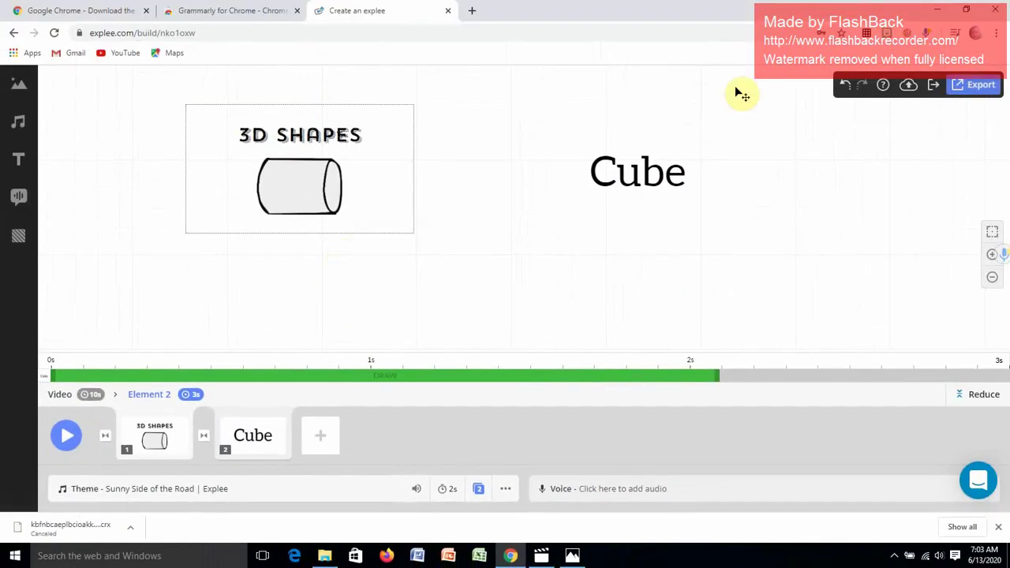
# Save the project, renaming 'Untitled Explee' to '3D shapes'.
pyautogui.click(909, 88)
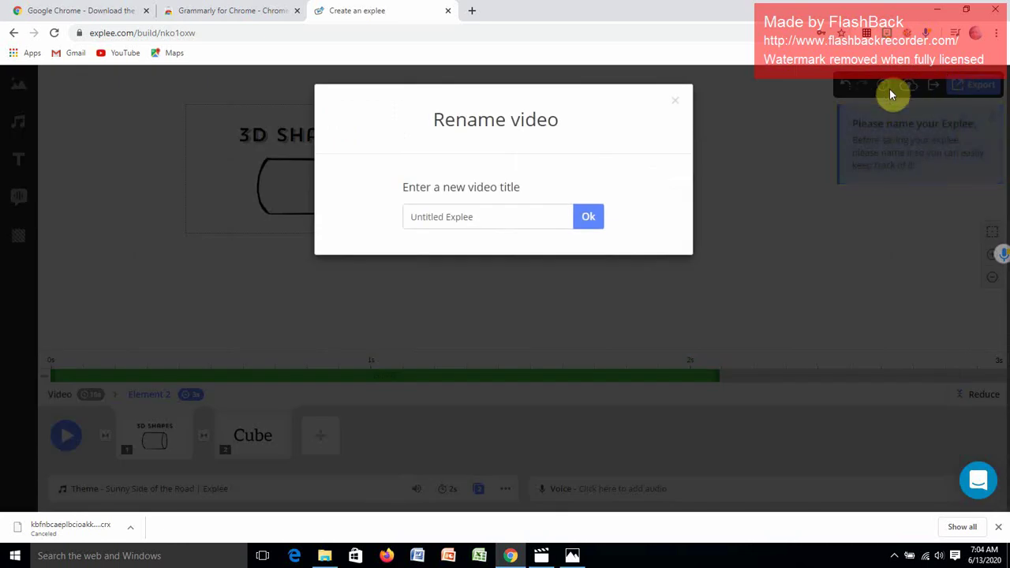
pyautogui.moveTo(517, 216); pyautogui.dragTo(383, 226)
pyautogui.write('3D shapes')
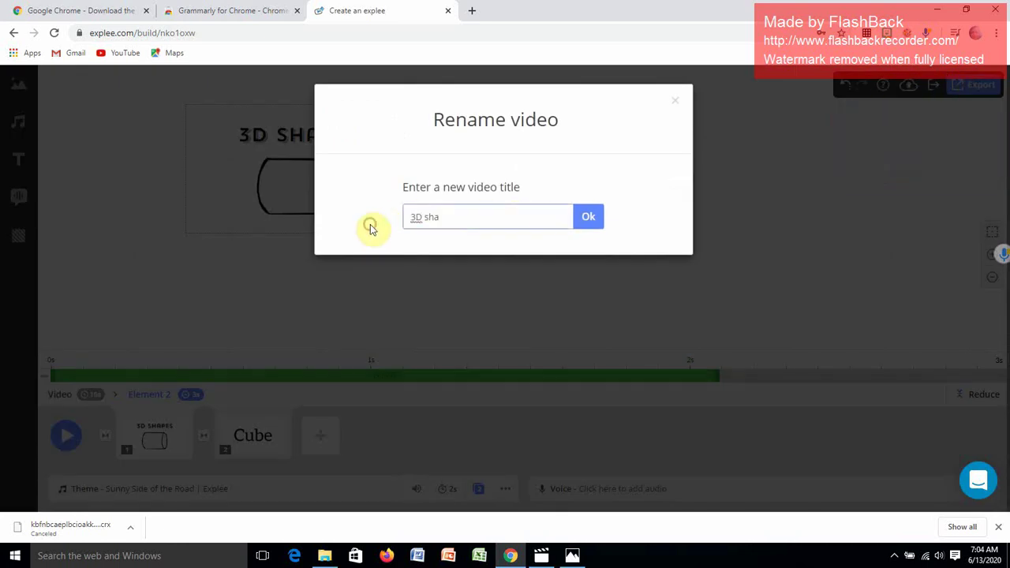
pyautogui.click(590, 225)
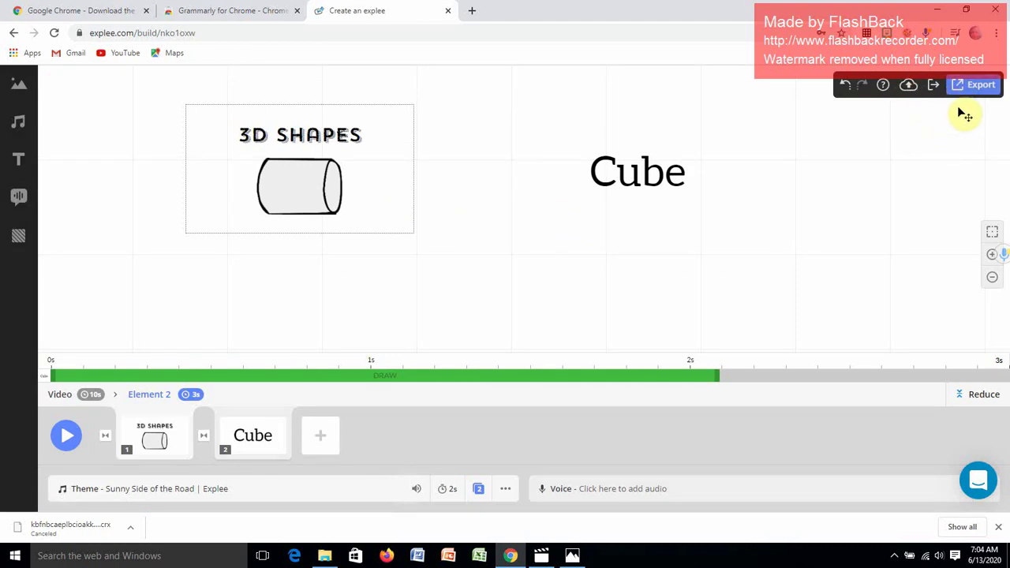
# Export the video as public at Web quality (480p).
pyautogui.click(976, 87)
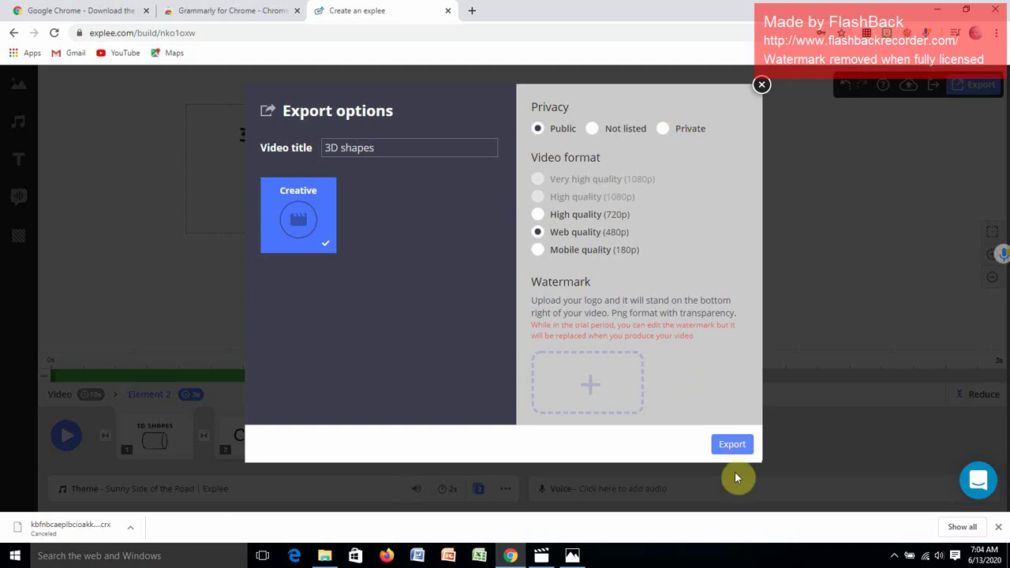
pyautogui.click(734, 449)
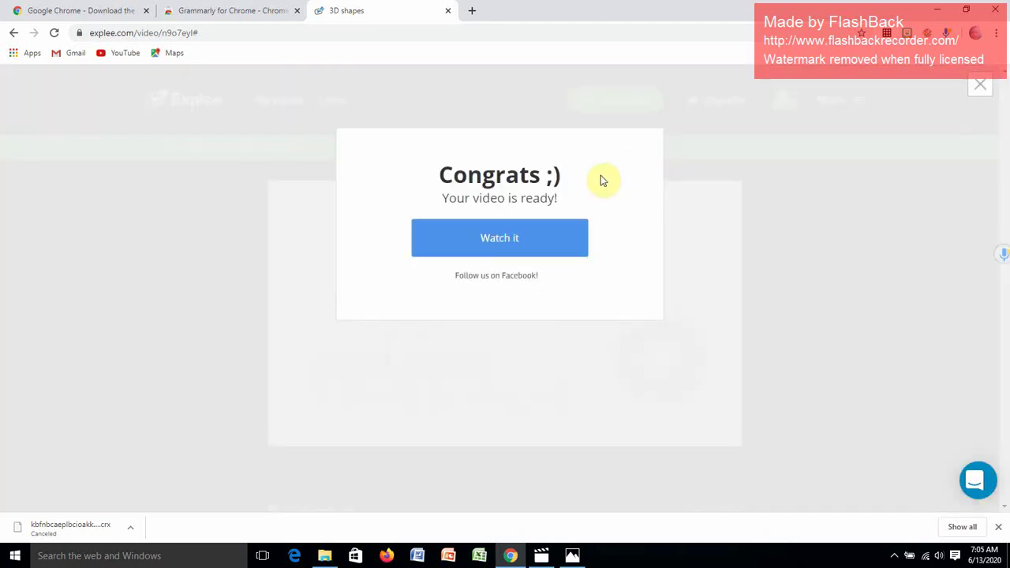
# Open the finished video's watch page and download it as an MP4.
pyautogui.click(526, 250)
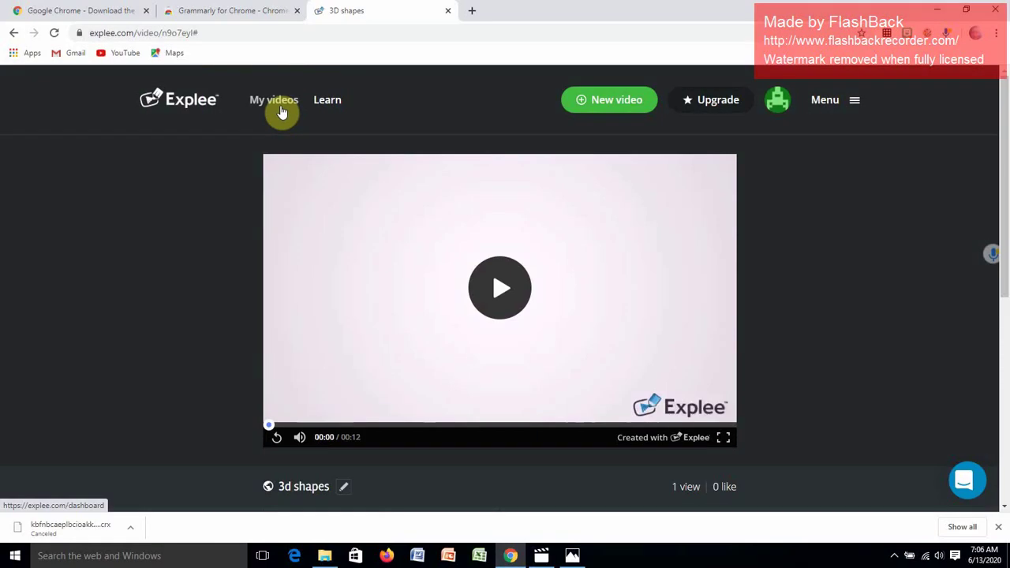
pyautogui.moveTo(1002, 87); pyautogui.dragTo(1006, 145)
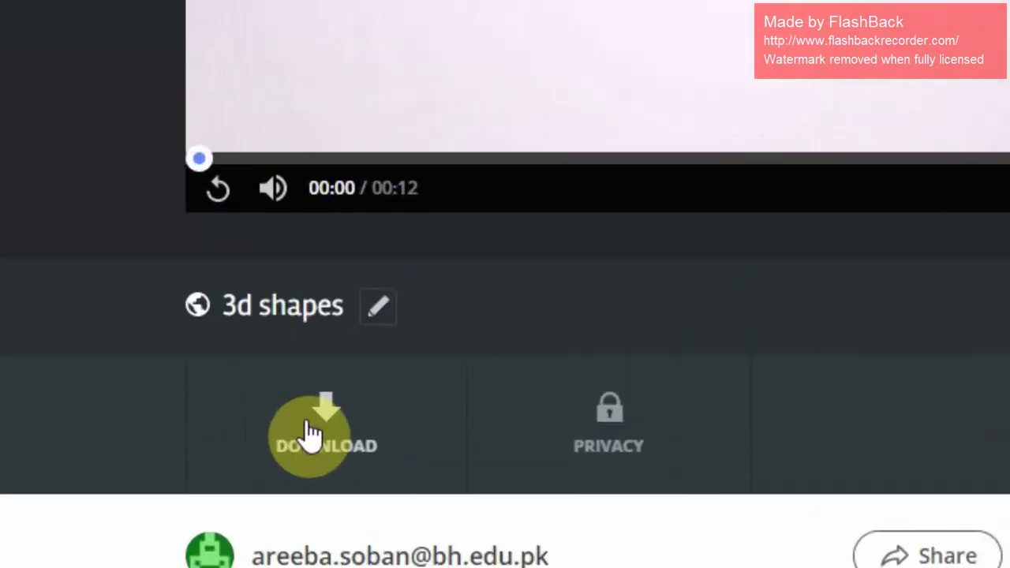
pyautogui.click(319, 429)
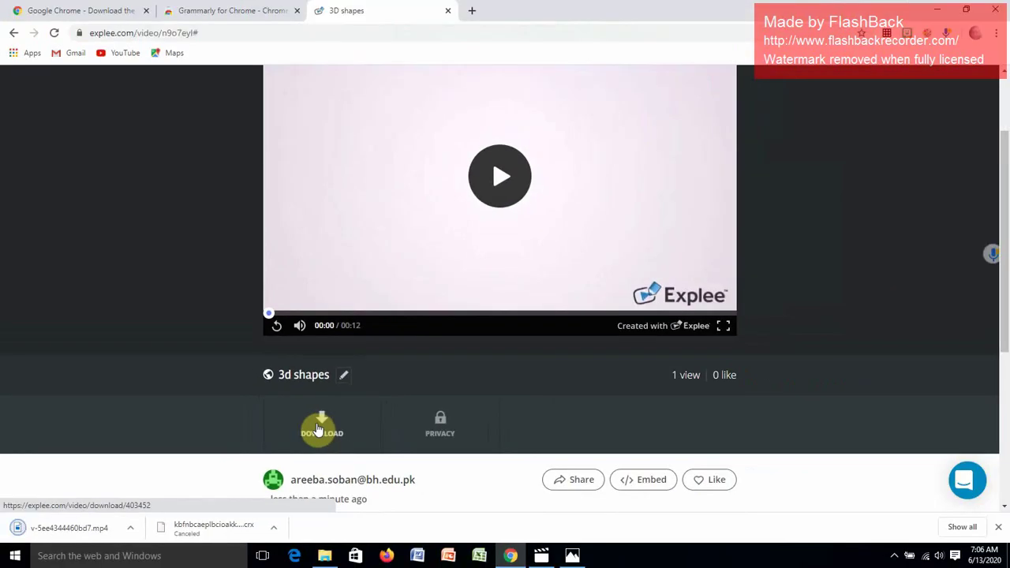
# Play the downloaded 3D shapes mp4 in Movies & TV.
pyautogui.click(131, 531)
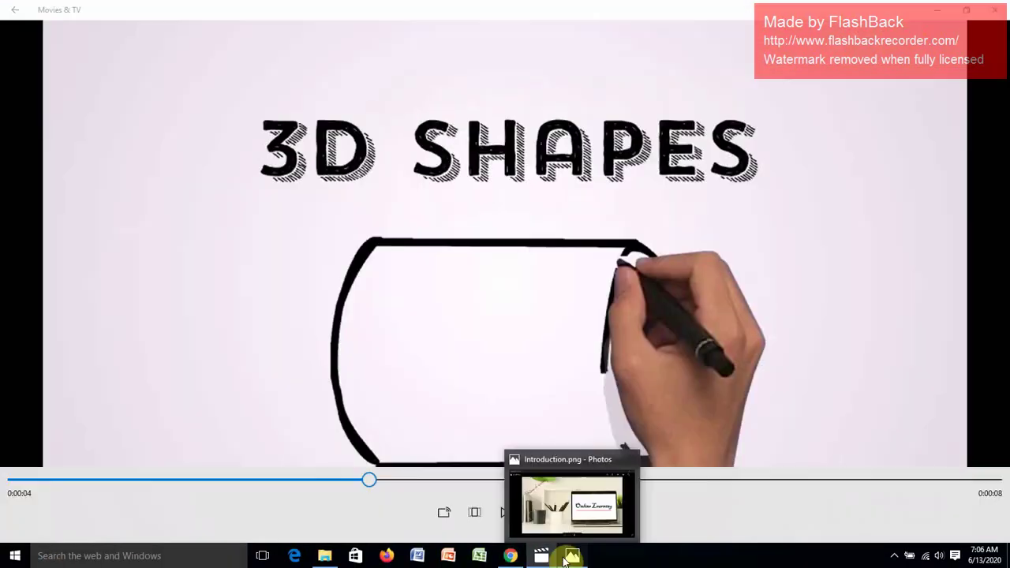
# Switch to the Introduction.png Online Learning picture in Photos.
pyautogui.click(569, 557)
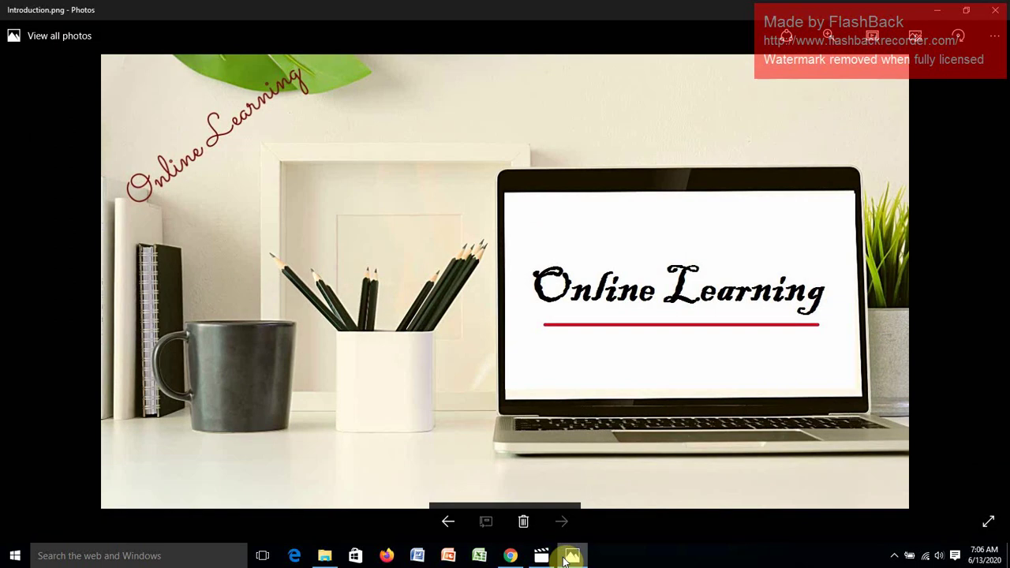